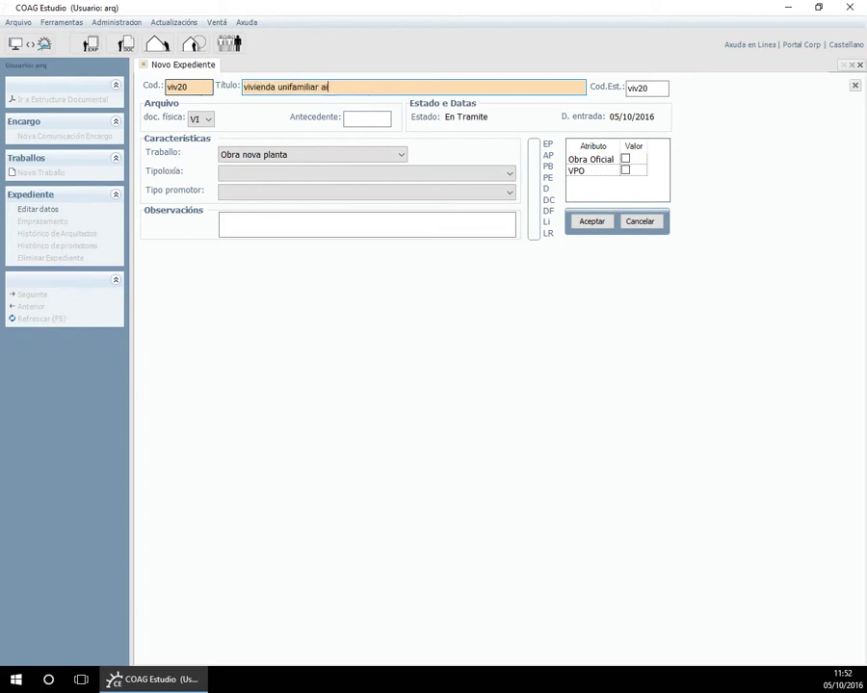
Classify viv20 as Residencial > De Vivenda > Unifamiliar Illada with promoter type Organismos Colexiais, and save.
{"action": "left_click", "coordinate": [237, 175]}
{"action": "left_click", "coordinate": [230, 190]}
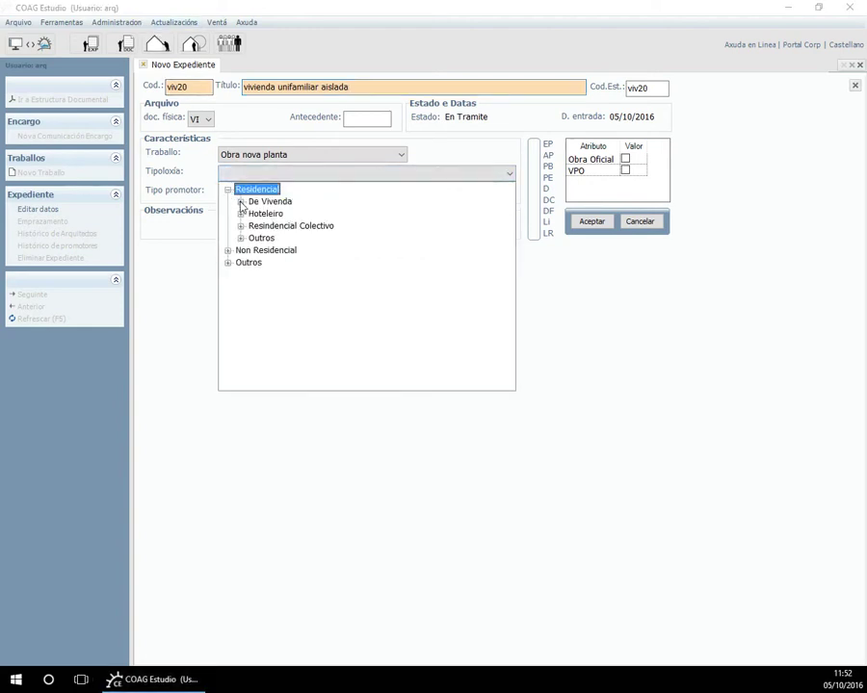
{"action": "left_click", "coordinate": [241, 202]}
{"action": "left_click", "coordinate": [284, 273]}
{"action": "left_click", "coordinate": [310, 192]}
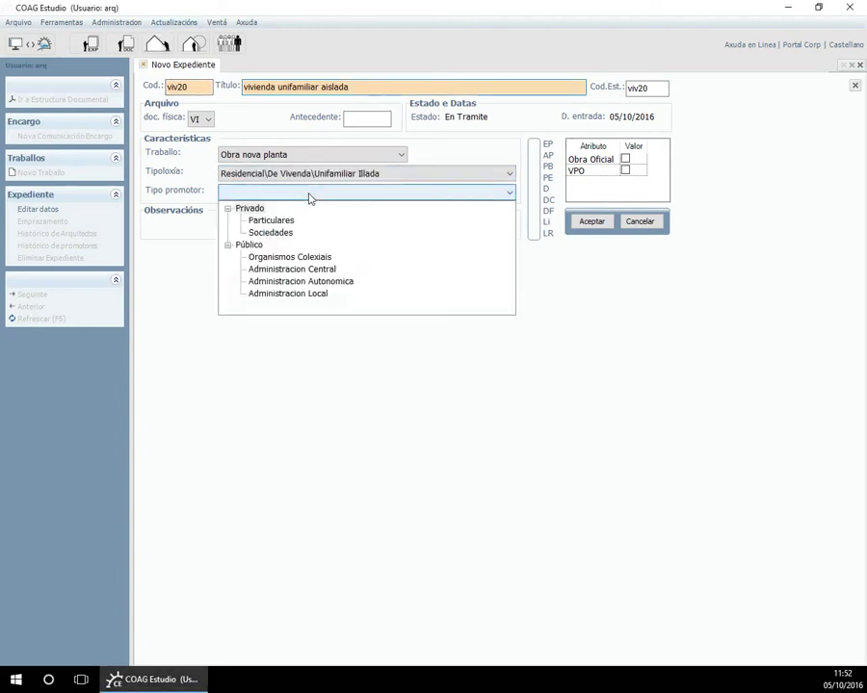
{"action": "left_click", "coordinate": [284, 257]}
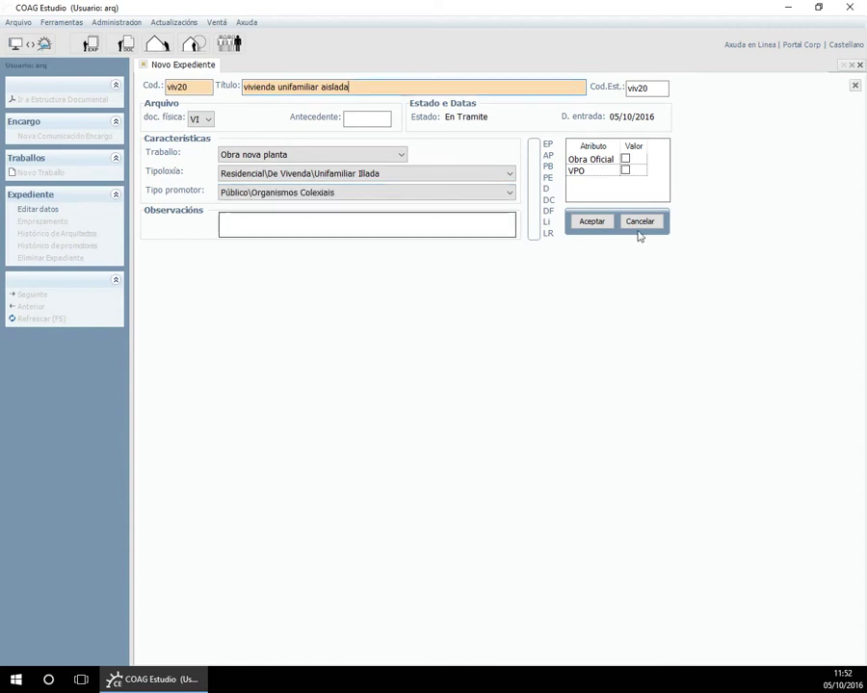
{"action": "left_click", "coordinate": [605, 222]}
{"action": "left_click", "coordinate": [270, 401]}
{"action": "right_click", "coordinate": [273, 402]}
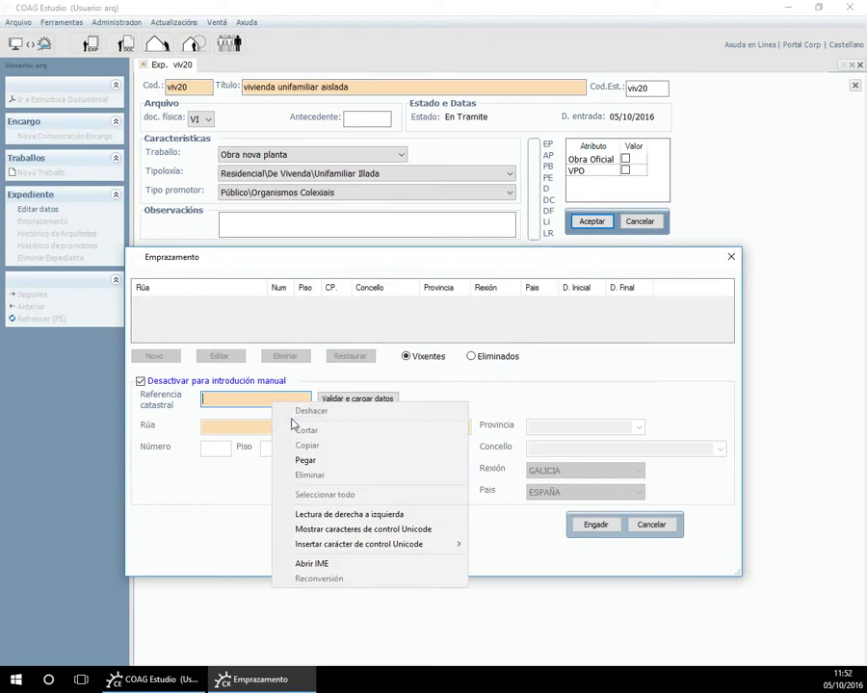
{"action": "left_click", "coordinate": [307, 461]}
{"action": "left_click", "coordinate": [341, 400]}
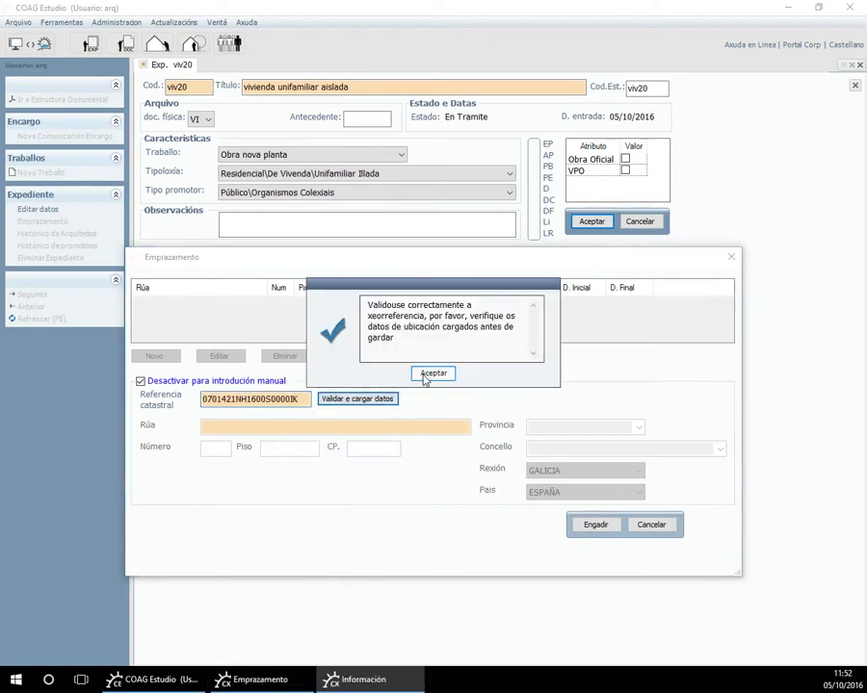
{"action": "left_click", "coordinate": [425, 373]}
{"action": "left_click", "coordinate": [599, 526]}
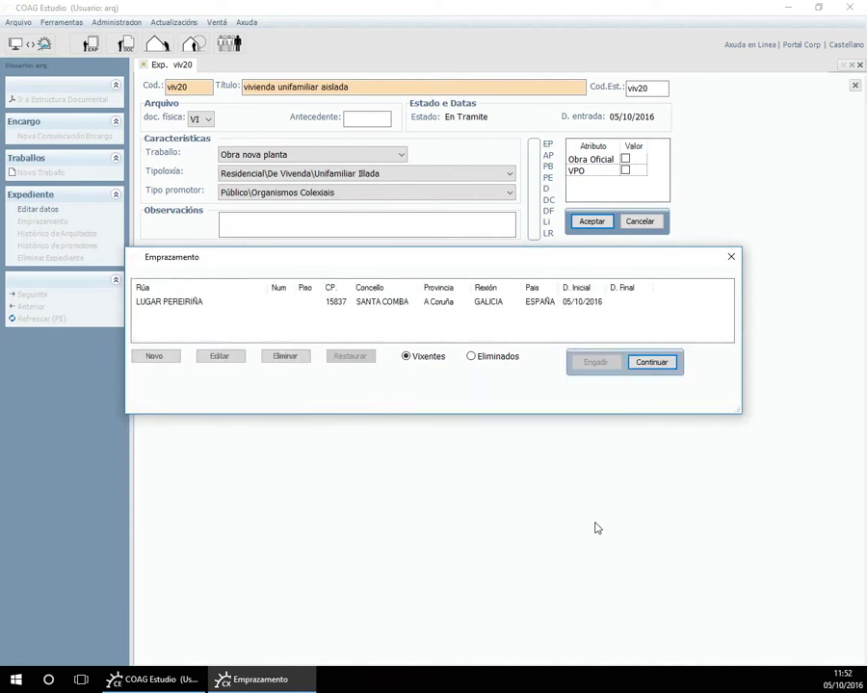
{"action": "left_click", "coordinate": [654, 365]}
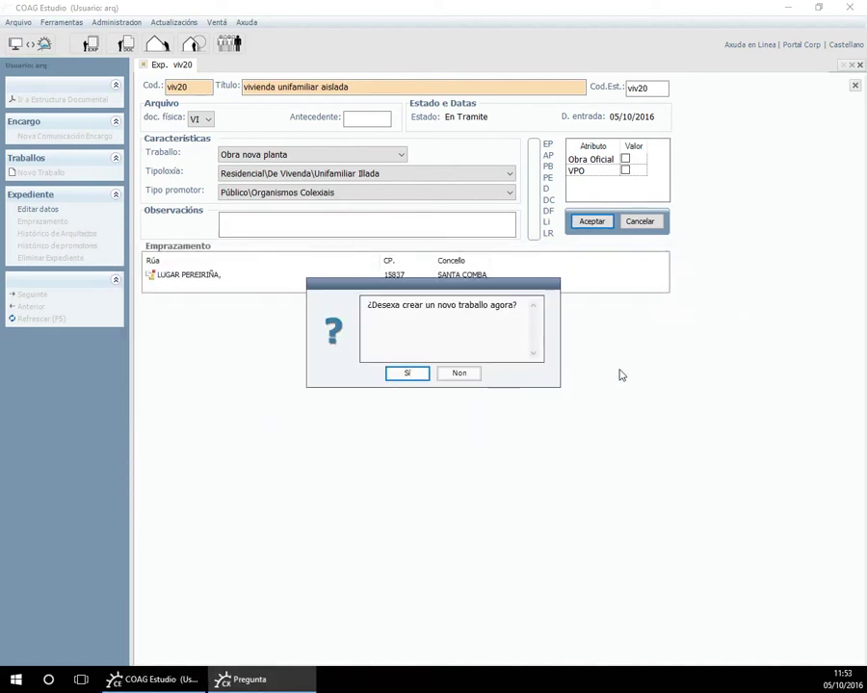
Agree to create a new work and review the Outros Traballos and Planeamento groups.
{"action": "left_click", "coordinate": [406, 374]}
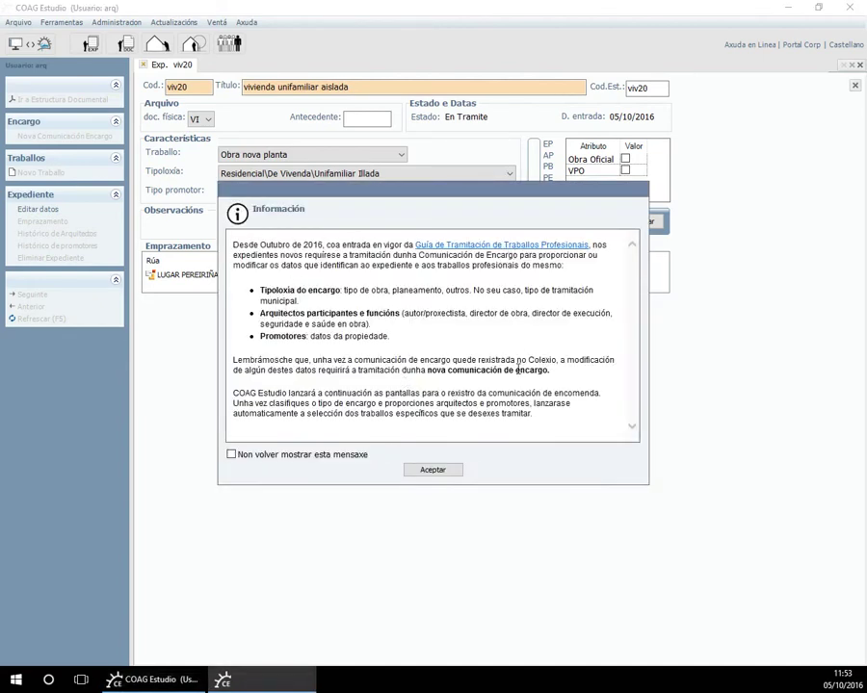
{"action": "left_click", "coordinate": [432, 470]}
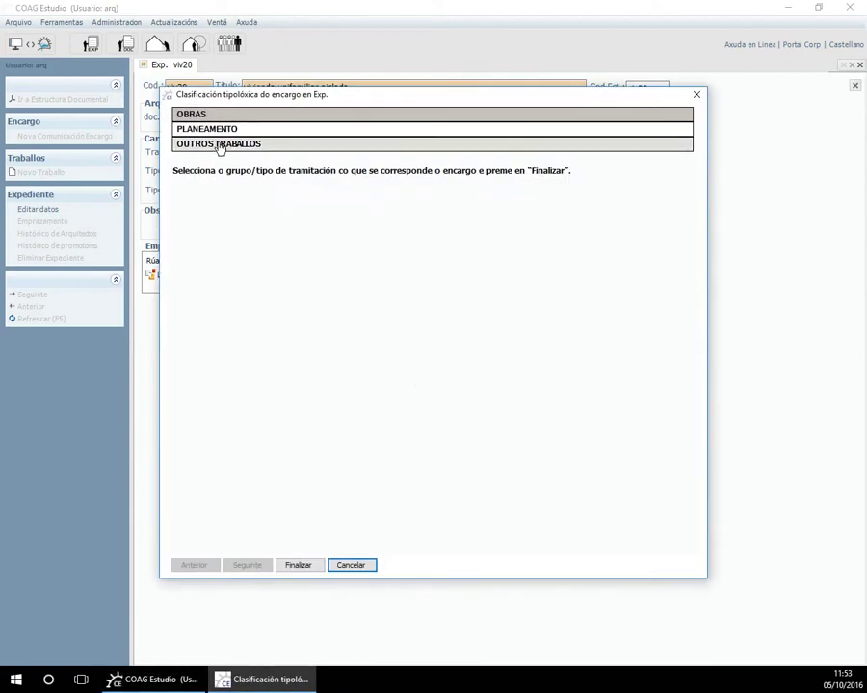
{"action": "left_click", "coordinate": [218, 144]}
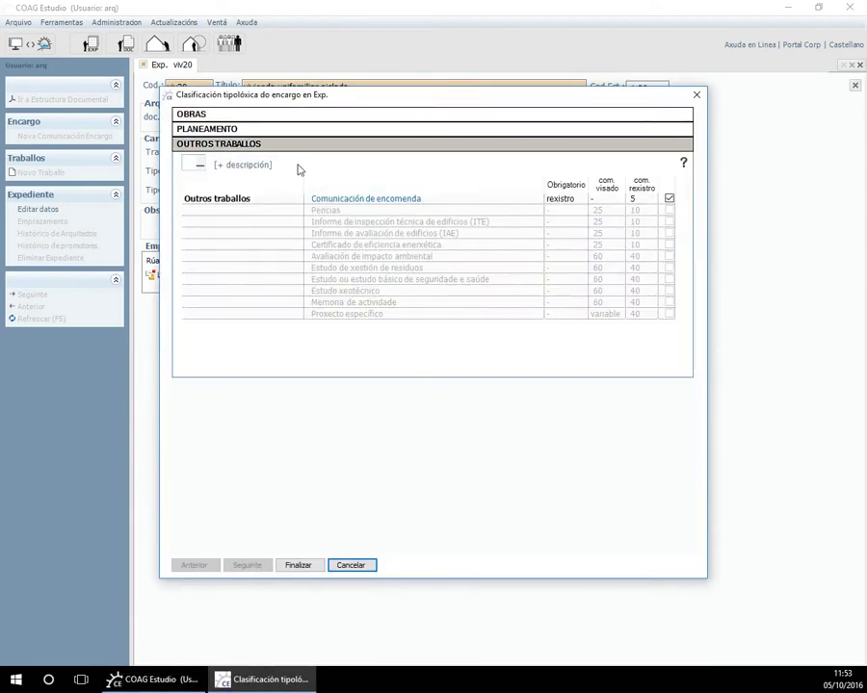
{"action": "left_click", "coordinate": [232, 128]}
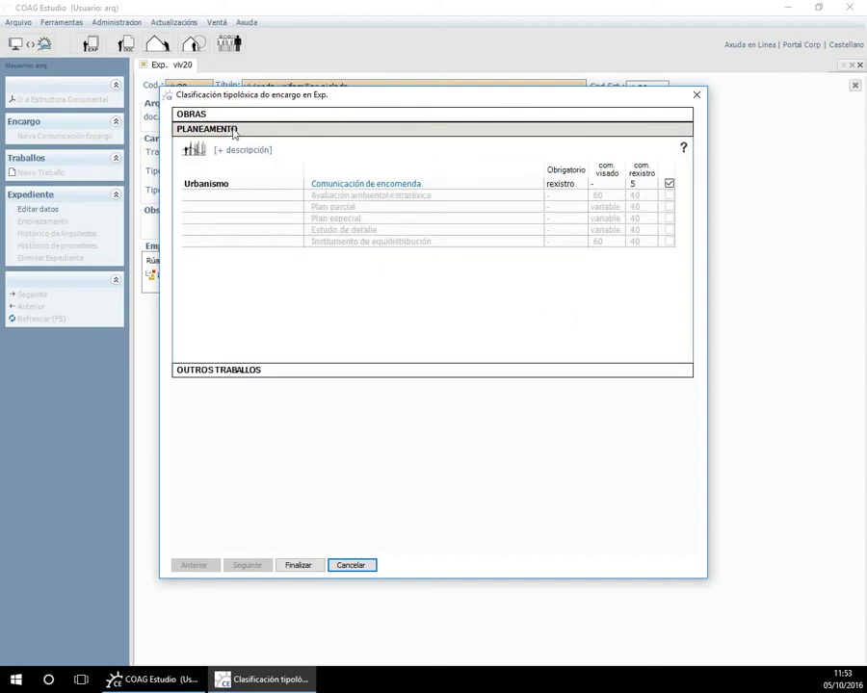
{"action": "left_click", "coordinate": [243, 154]}
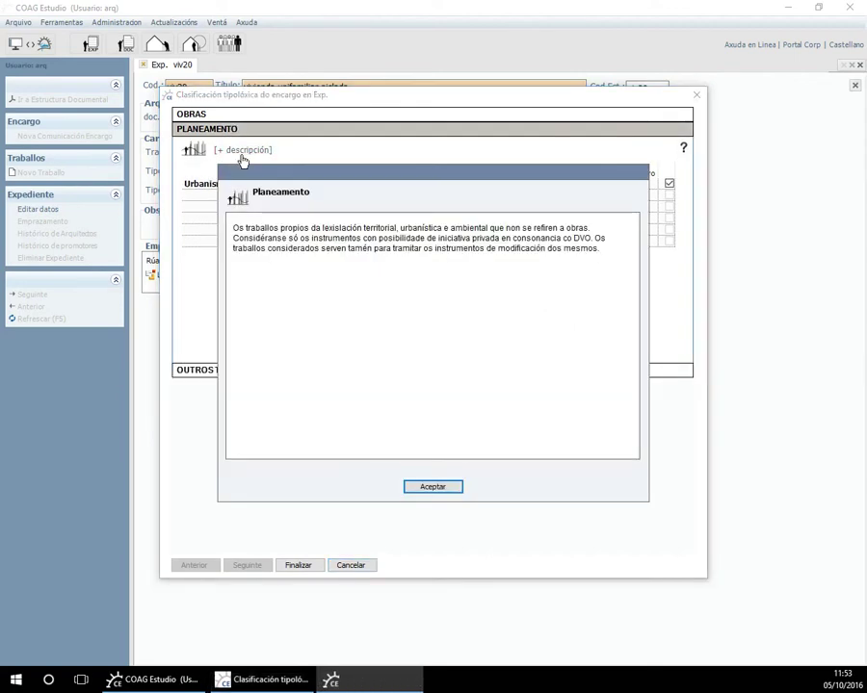
{"action": "left_click", "coordinate": [435, 485]}
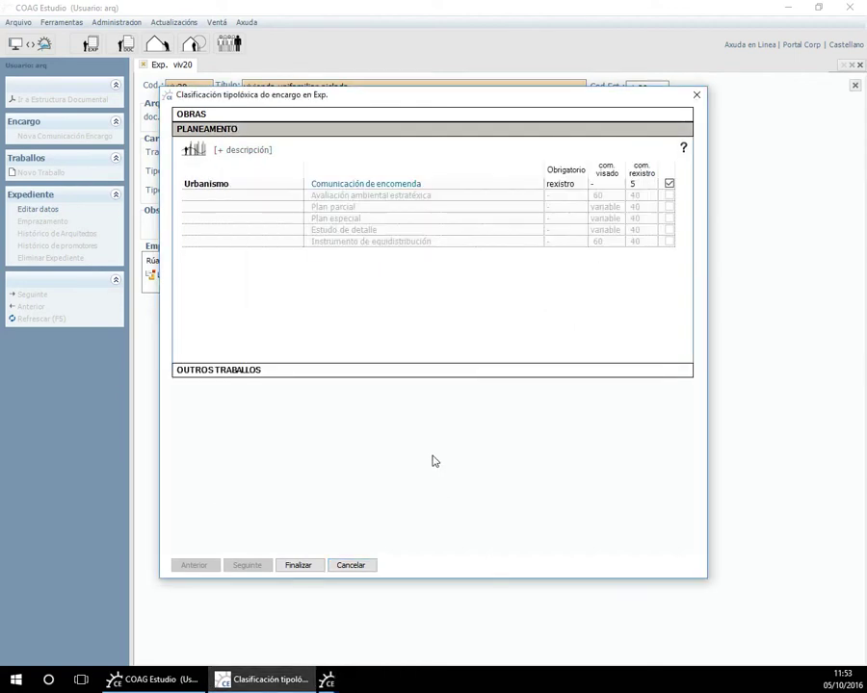
Classify the work as Obras, Edificación, with Tramitación urbanística ordinaria, and finish.
{"action": "left_click", "coordinate": [192, 115]}
{"action": "left_click", "coordinate": [252, 135]}
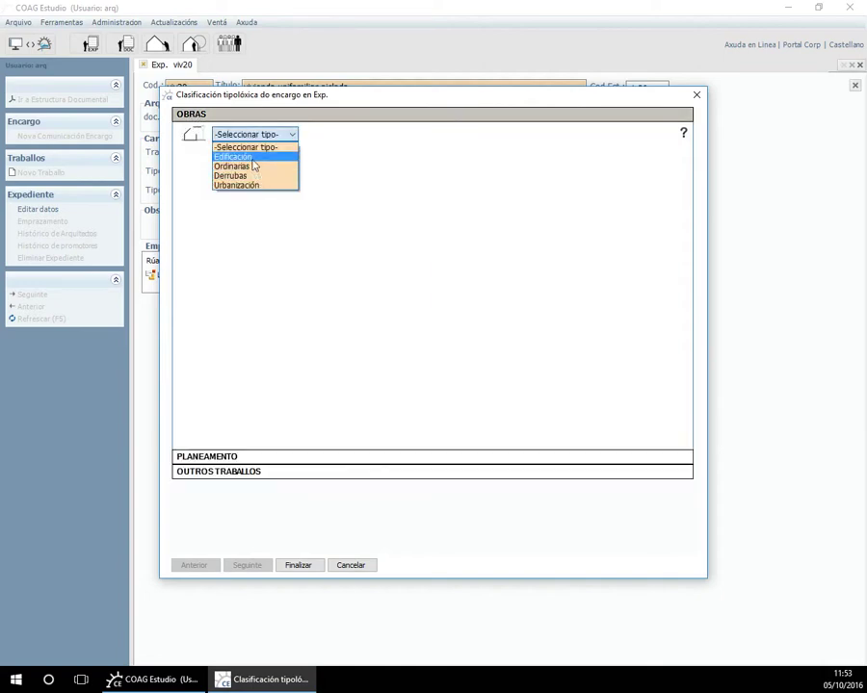
{"action": "left_click", "coordinate": [253, 157]}
{"action": "left_click", "coordinate": [319, 137]}
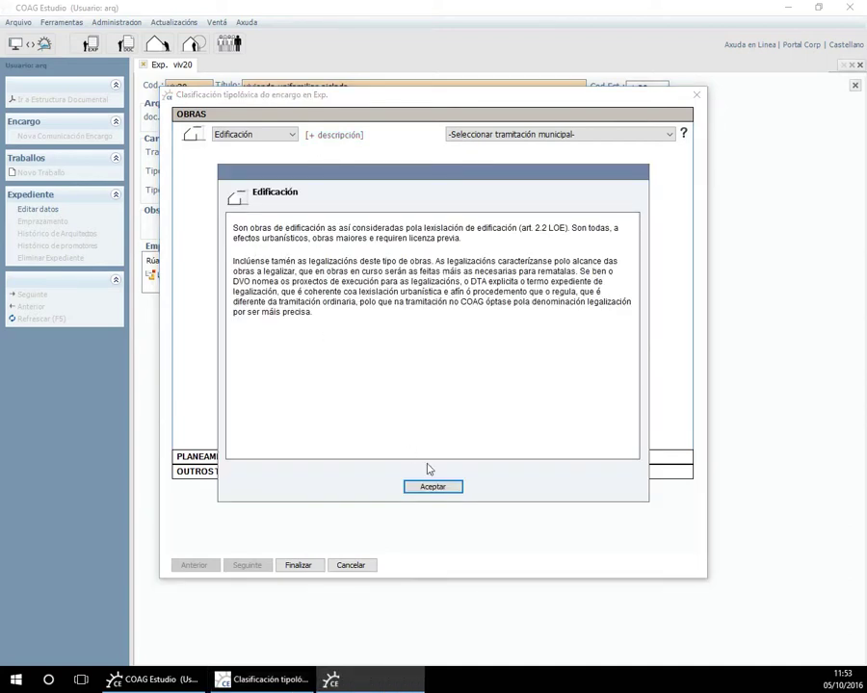
{"action": "left_click", "coordinate": [452, 489]}
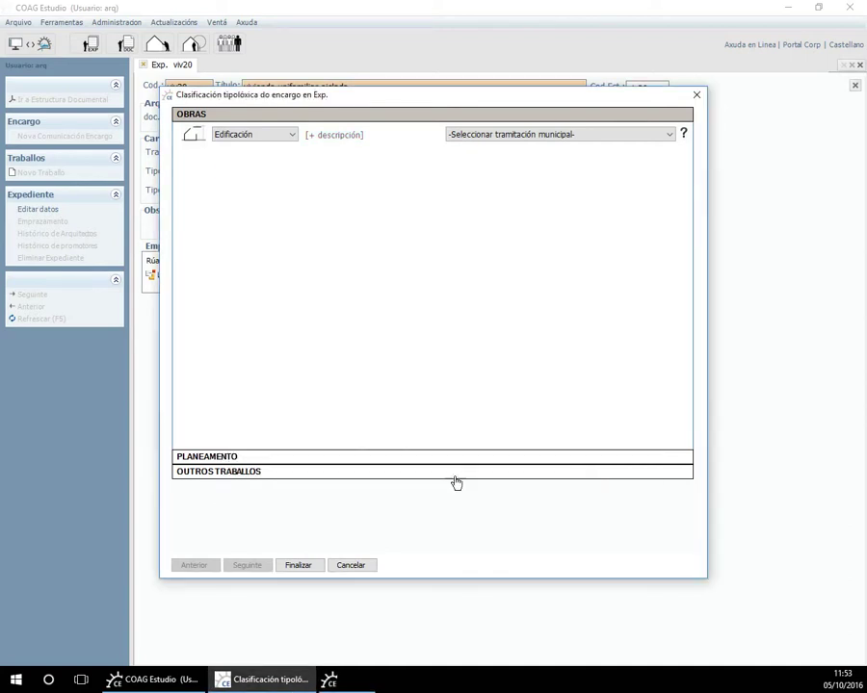
{"action": "left_click", "coordinate": [499, 137]}
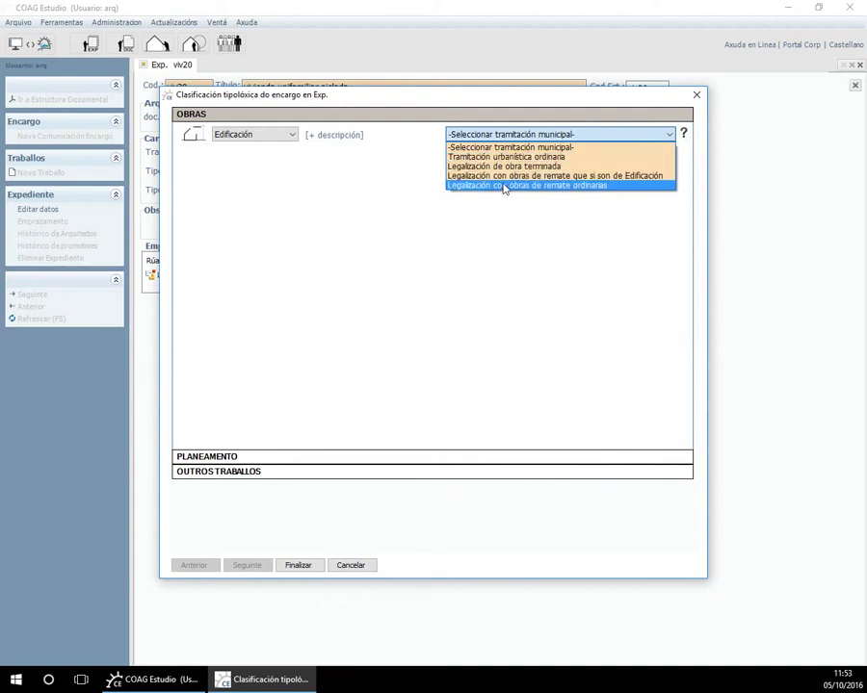
{"action": "left_click", "coordinate": [500, 156]}
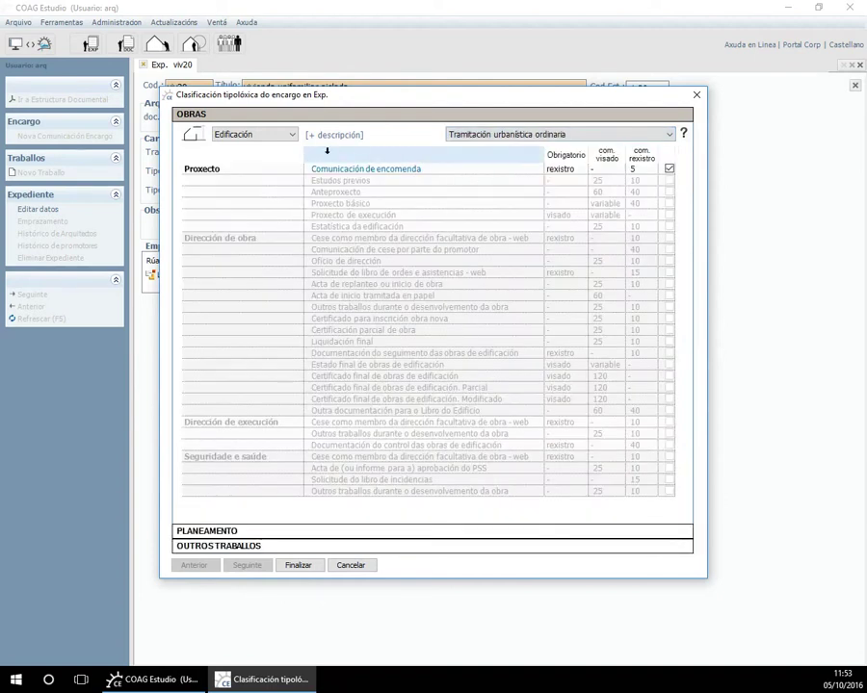
{"action": "left_click", "coordinate": [298, 565]}
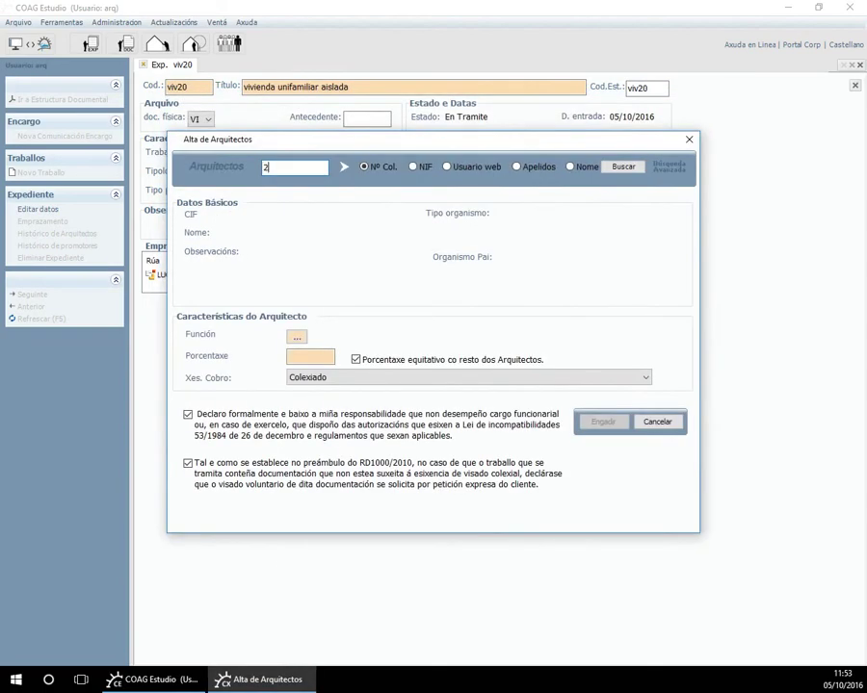
Find the architect by collegiate number and add them as Autor/Proxectista and Director de Obra.
{"action": "key", "text": "Return"}
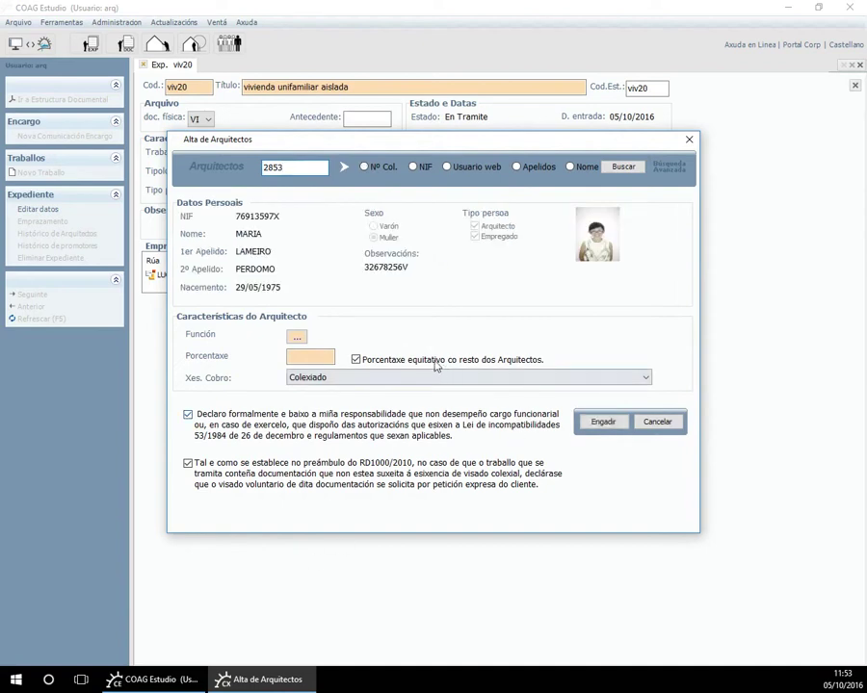
{"action": "left_click", "coordinate": [301, 338]}
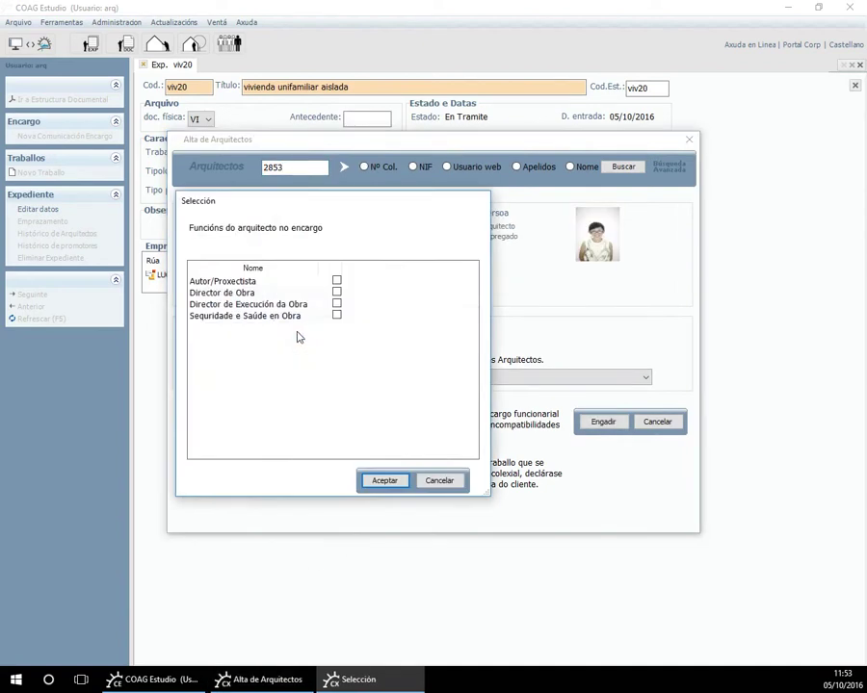
{"action": "left_click", "coordinate": [337, 281]}
{"action": "left_click", "coordinate": [337, 293]}
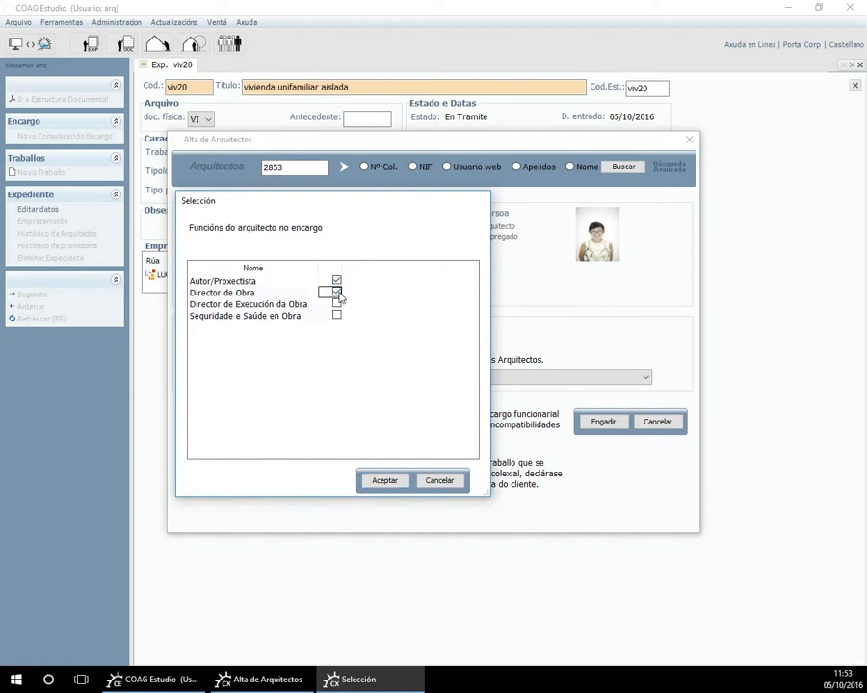
{"action": "left_click", "coordinate": [383, 483]}
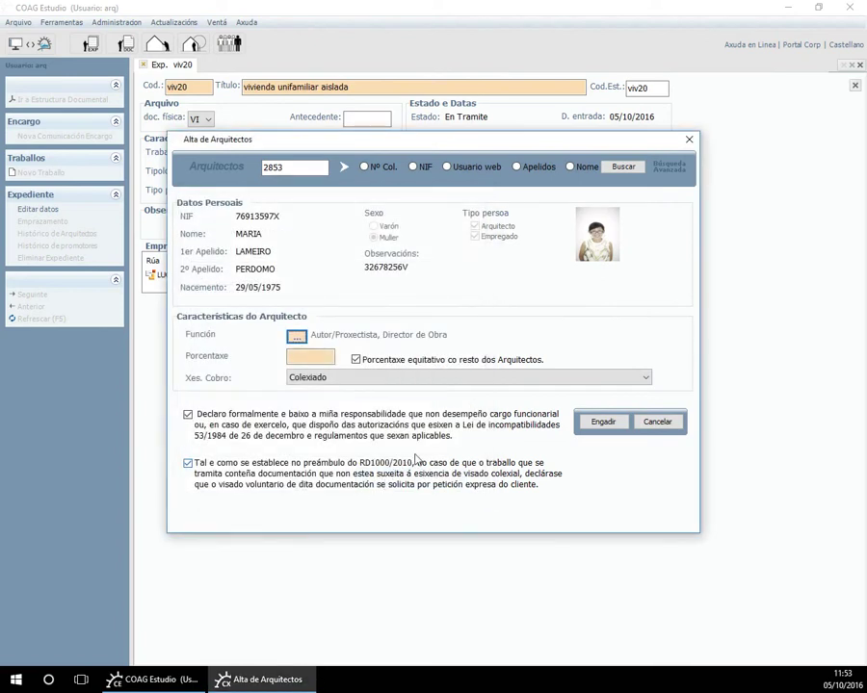
{"action": "left_click", "coordinate": [612, 427]}
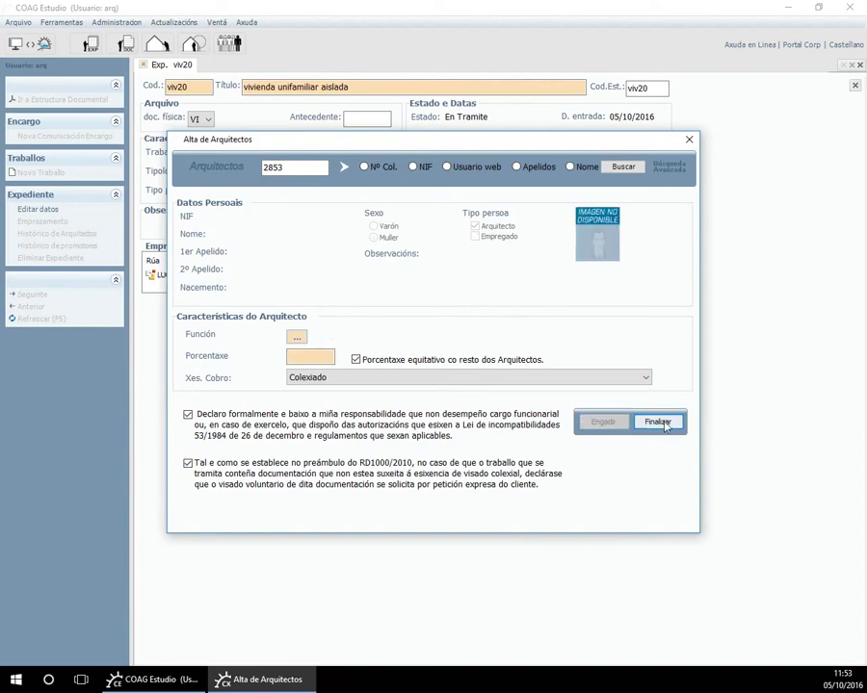
Add DELEGACION DE A CORUÑA as promoter with a Particular address type and finish registration.
{"action": "left_click", "coordinate": [658, 421]}
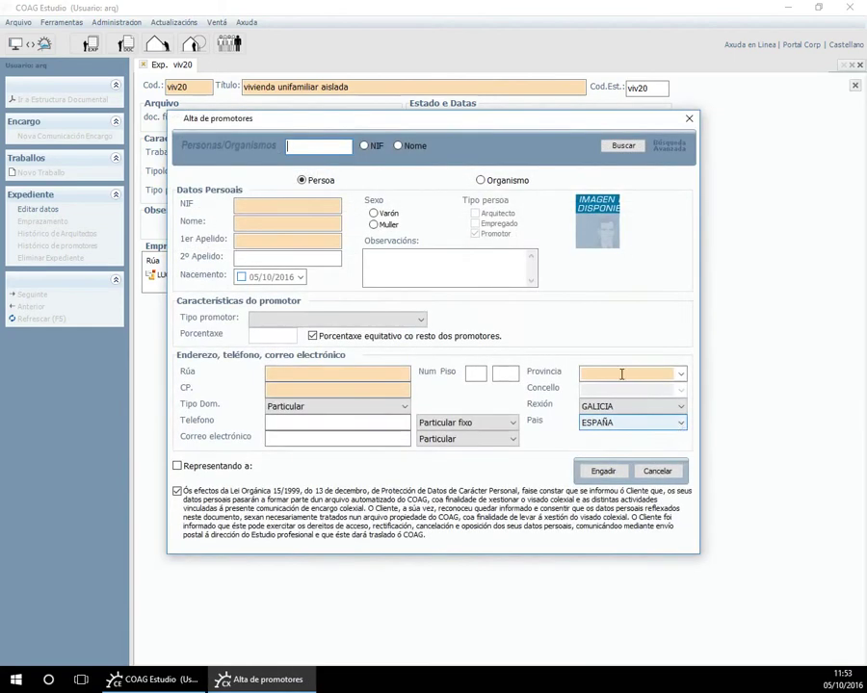
{"action": "left_click", "coordinate": [372, 149]}
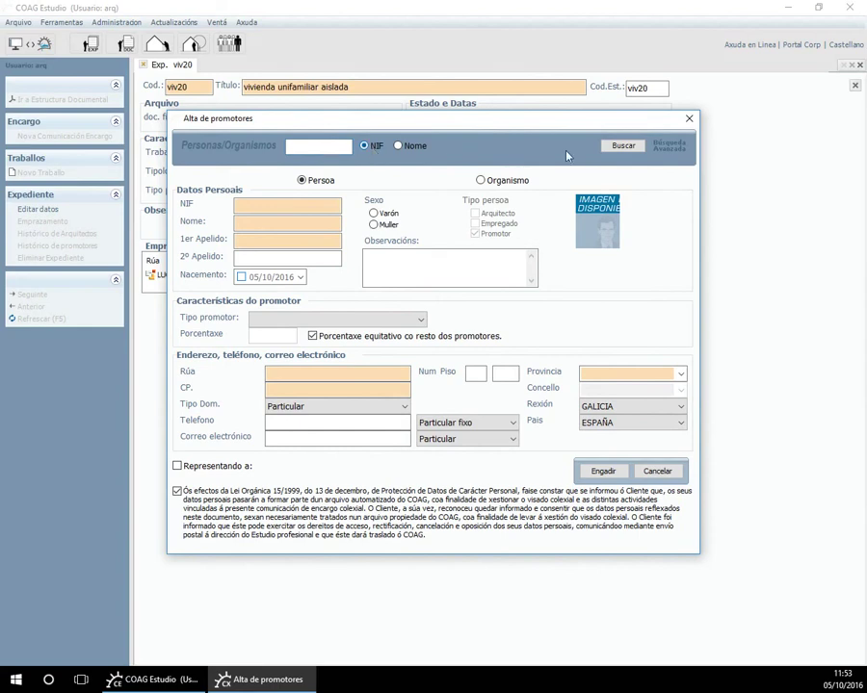
{"action": "left_click", "coordinate": [620, 147]}
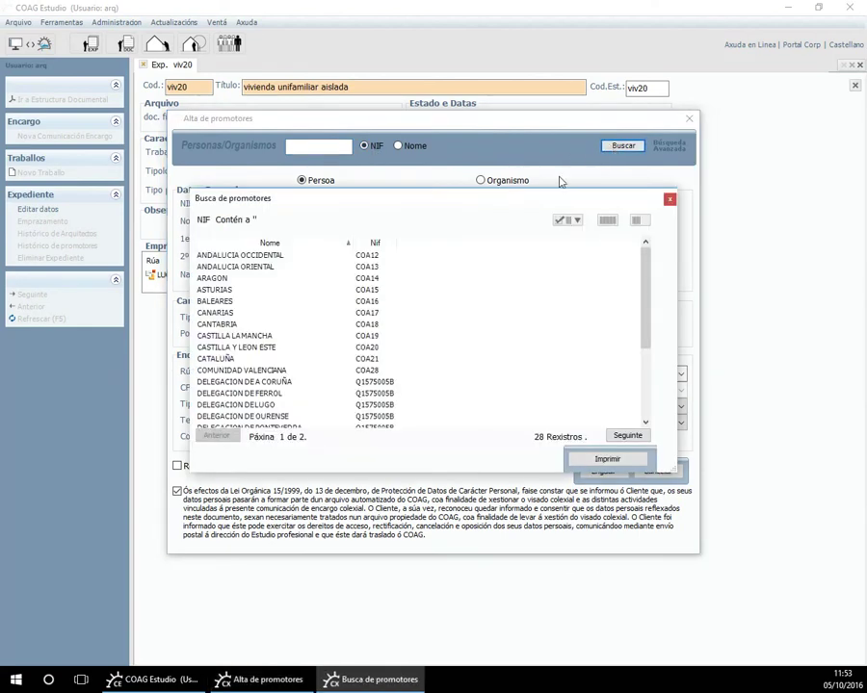
{"action": "double_click", "coordinate": [266, 385]}
{"action": "left_click", "coordinate": [308, 408]}
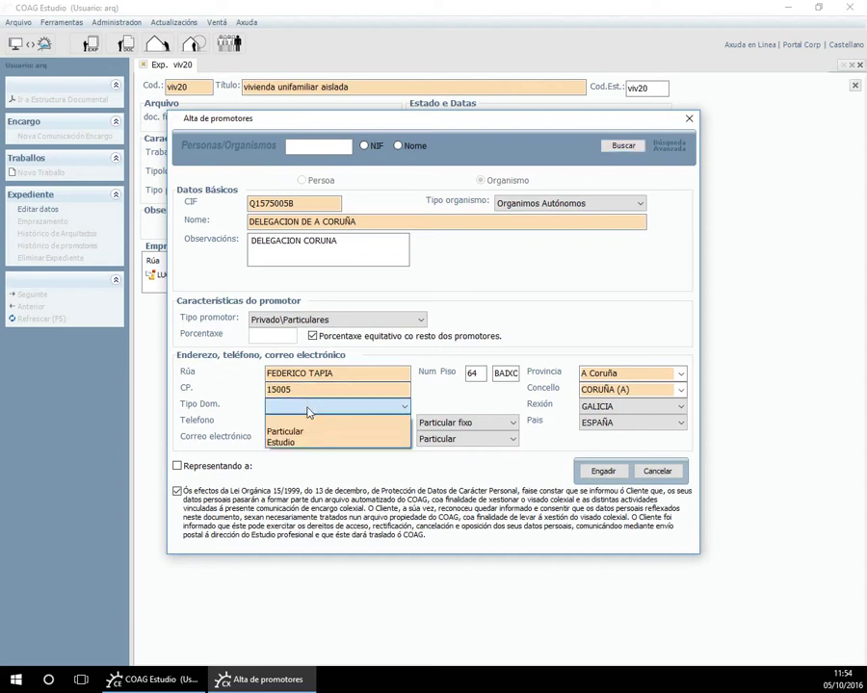
{"action": "left_click", "coordinate": [298, 432]}
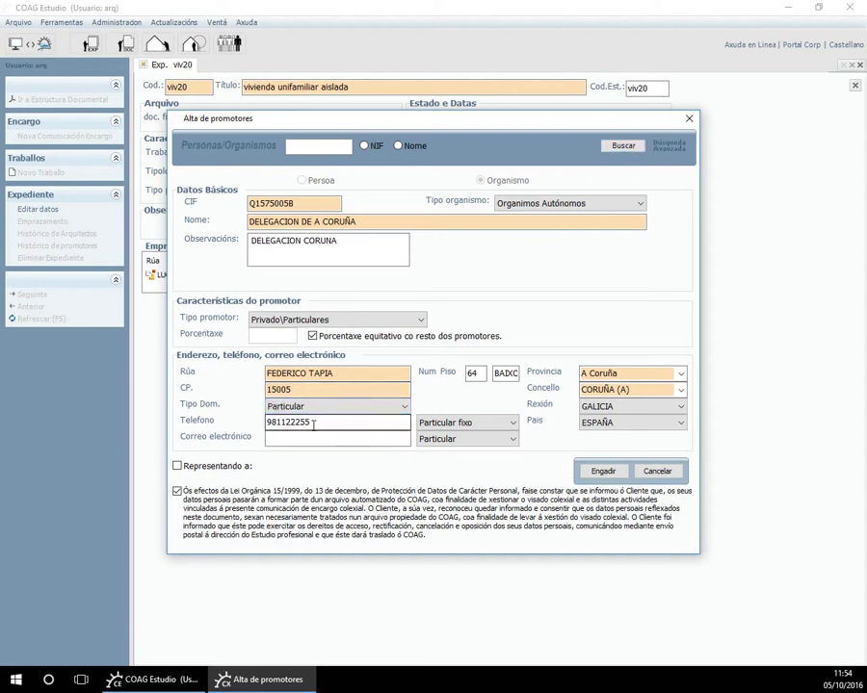
{"action": "left_click", "coordinate": [604, 472]}
{"action": "left_click", "coordinate": [432, 374]}
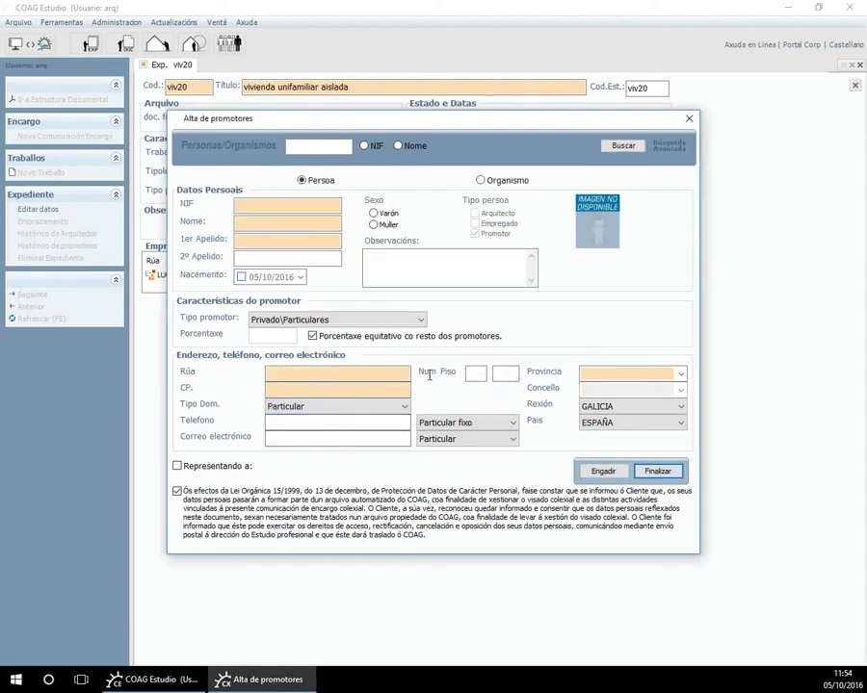
{"action": "left_click", "coordinate": [658, 472]}
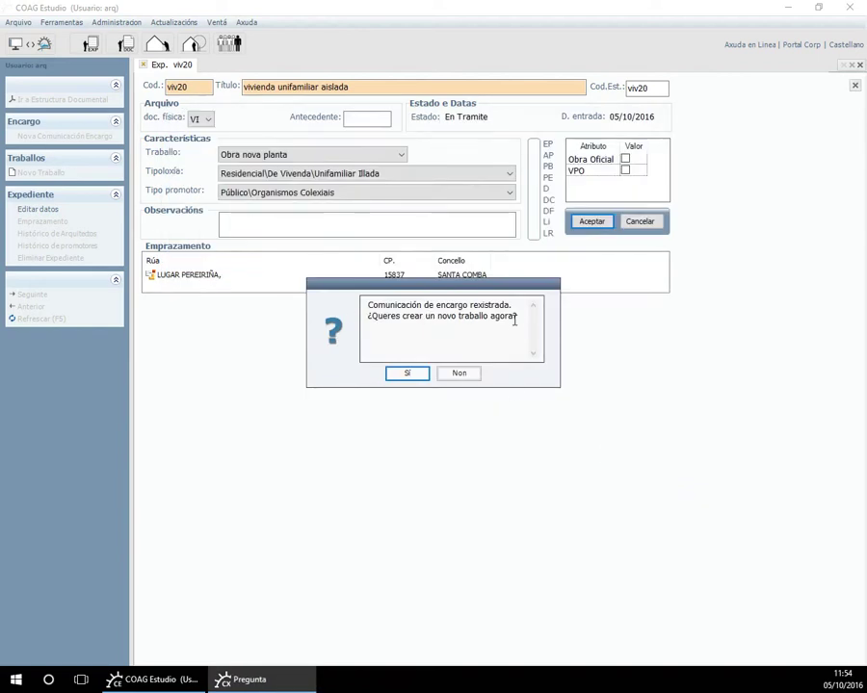
Create a new work including Proxecto básico and Oficio de dirección.
{"action": "left_click", "coordinate": [415, 376]}
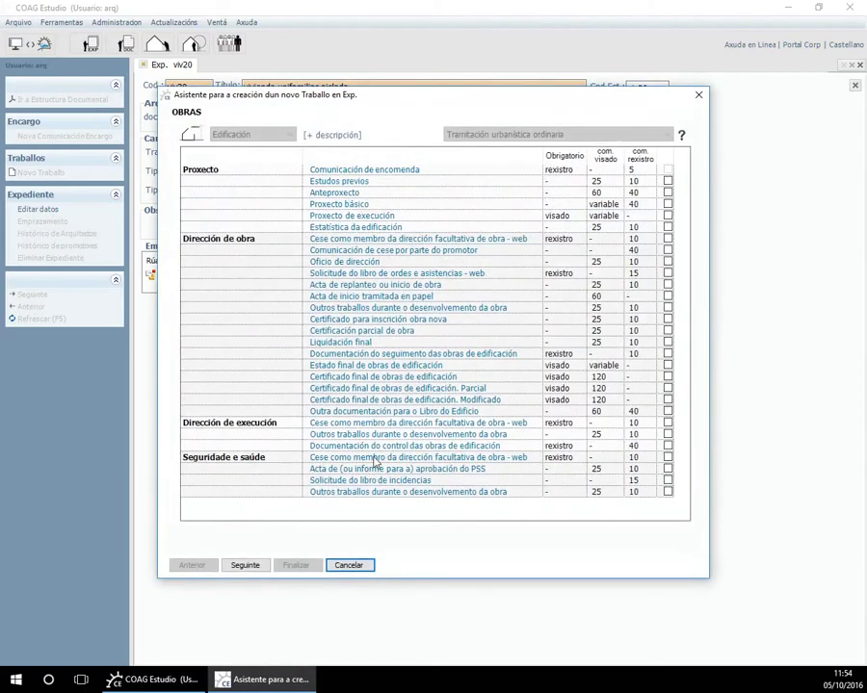
{"action": "left_click", "coordinate": [668, 205]}
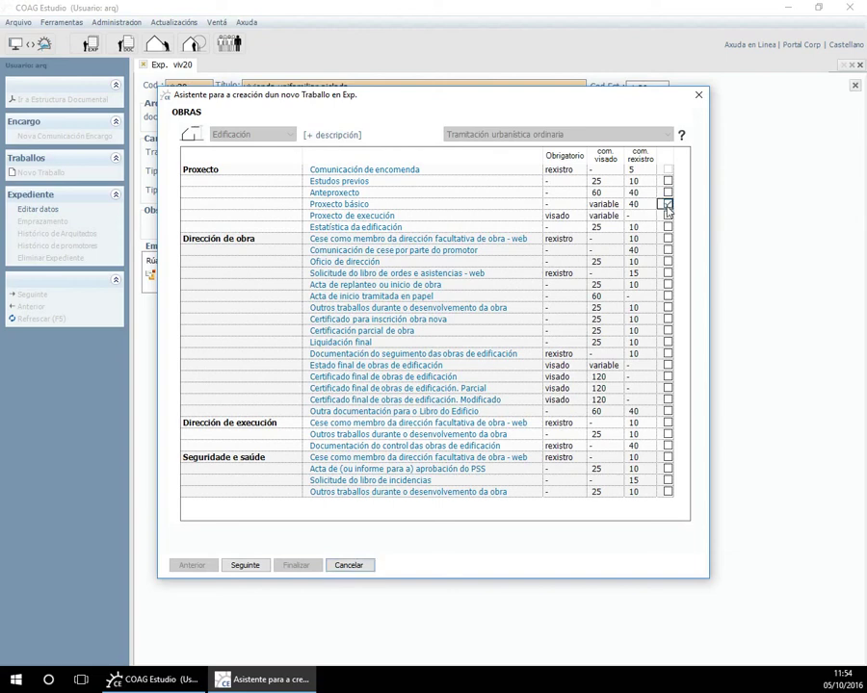
{"action": "left_click", "coordinate": [668, 262]}
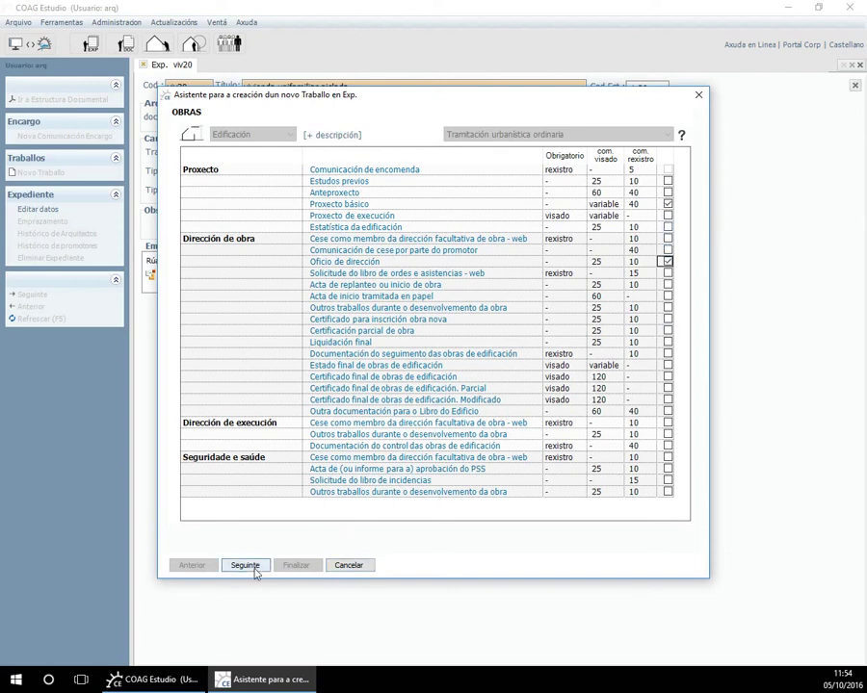
{"action": "left_click", "coordinate": [245, 567]}
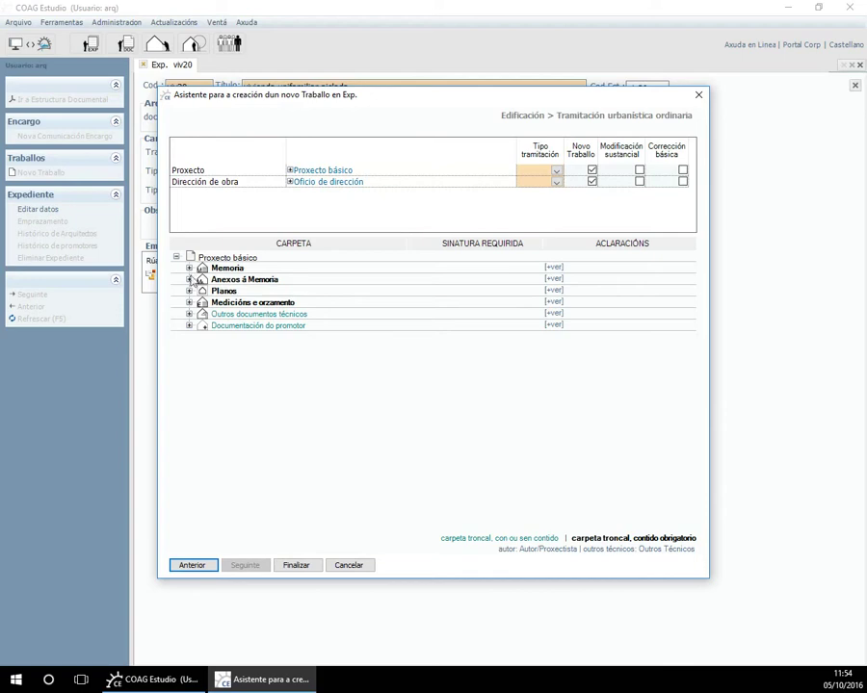
Review the clarifications for Memoria Descritiva, Cumprimento do CTE and Oficio de Dirección.
{"action": "left_click", "coordinate": [189, 268]}
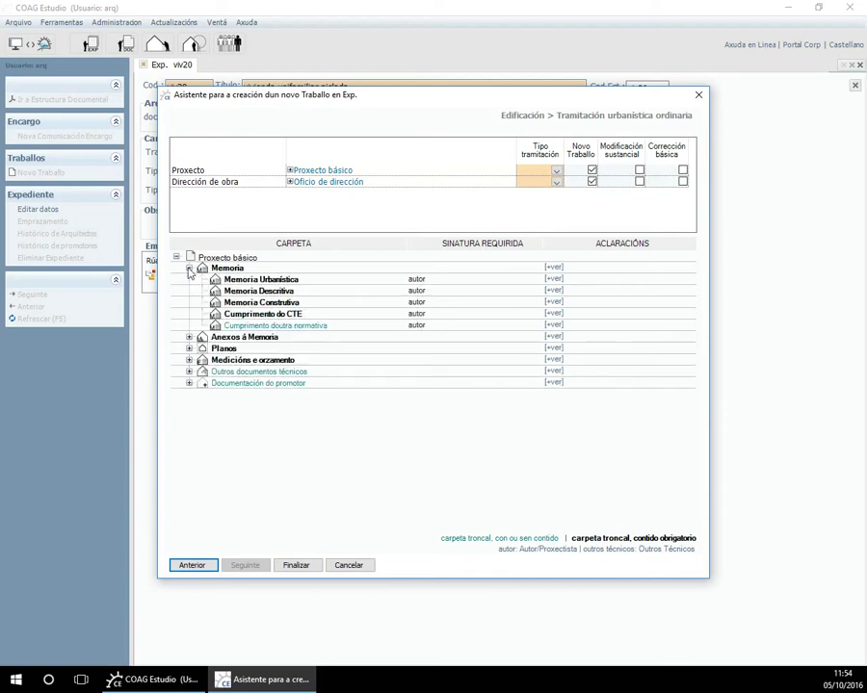
{"action": "left_click", "coordinate": [553, 291]}
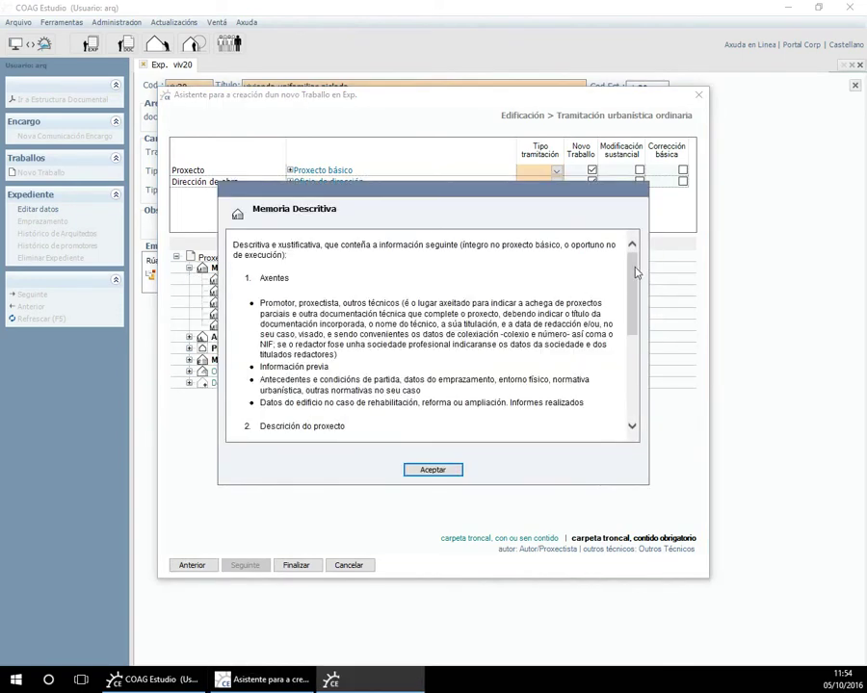
{"action": "scroll", "coordinate": [633, 303], "scroll_direction": "down", "scroll_amount": 7}
{"action": "scroll", "coordinate": [633, 289], "scroll_direction": "up", "scroll_amount": 7}
{"action": "left_click", "coordinate": [433, 469]}
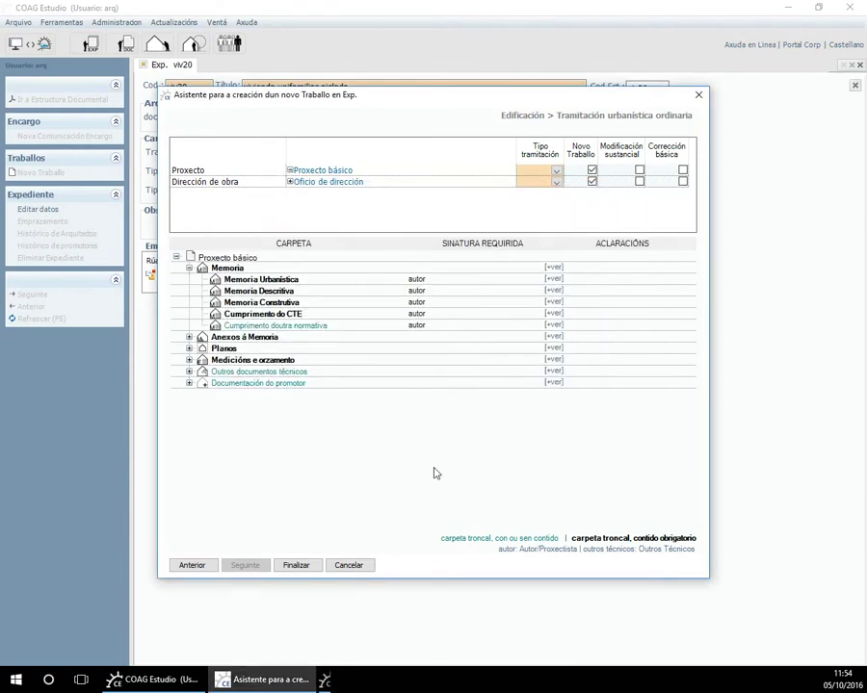
{"action": "left_click", "coordinate": [554, 315]}
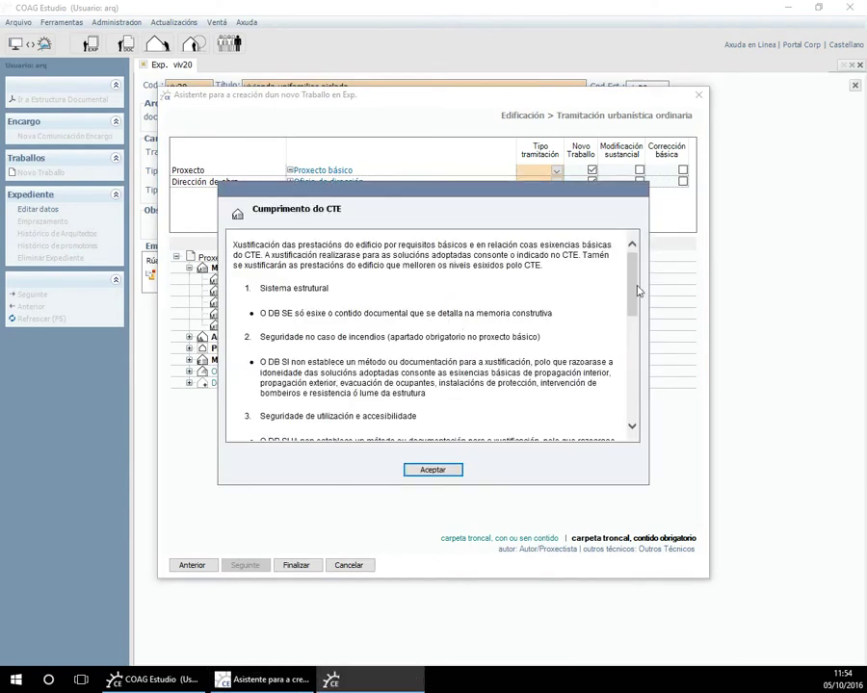
{"action": "scroll", "coordinate": [634, 271], "scroll_direction": "down", "scroll_amount": 7}
{"action": "scroll", "coordinate": [612, 302], "scroll_direction": "up", "scroll_amount": 7}
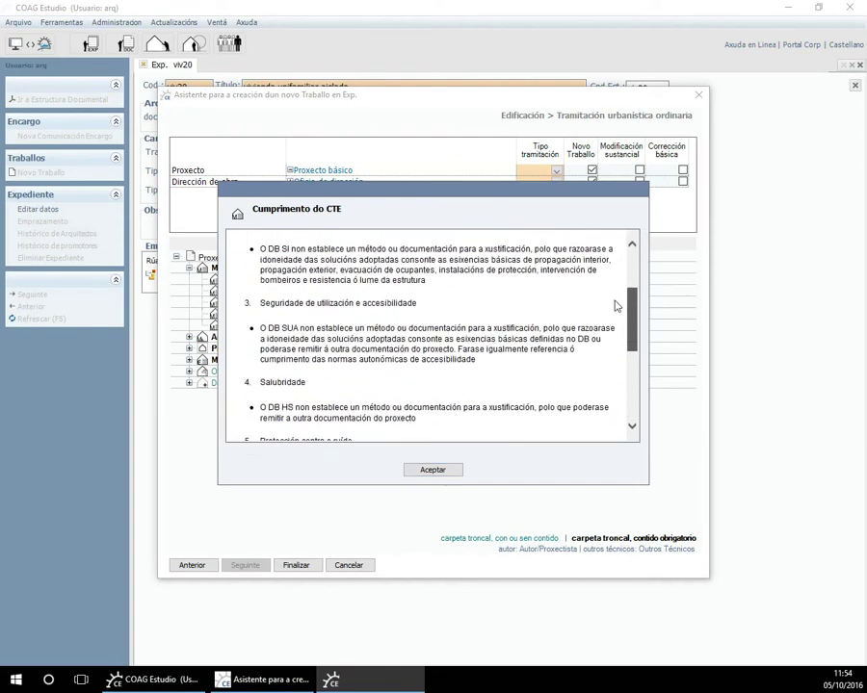
{"action": "left_click", "coordinate": [433, 470]}
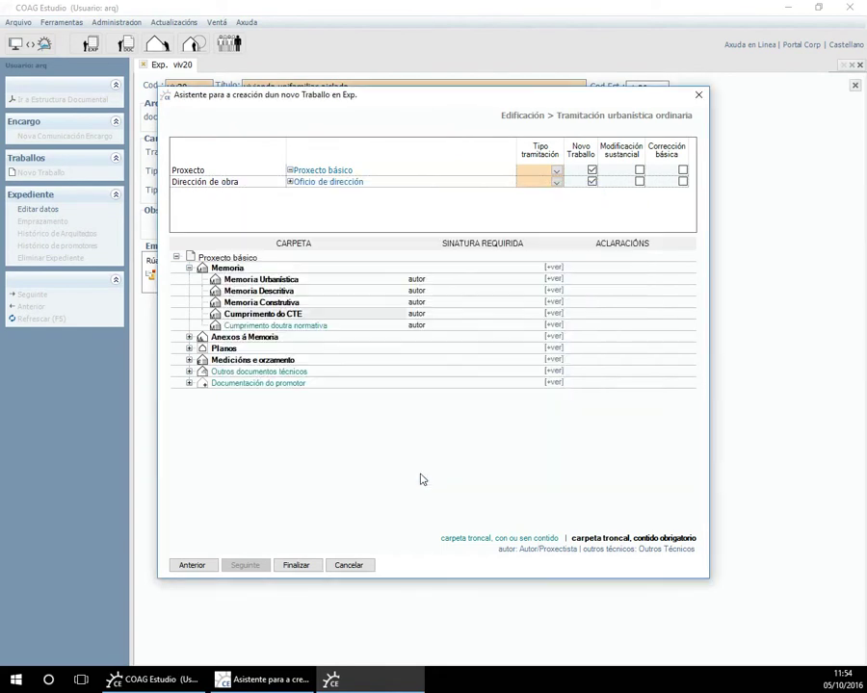
{"action": "left_click", "coordinate": [349, 183]}
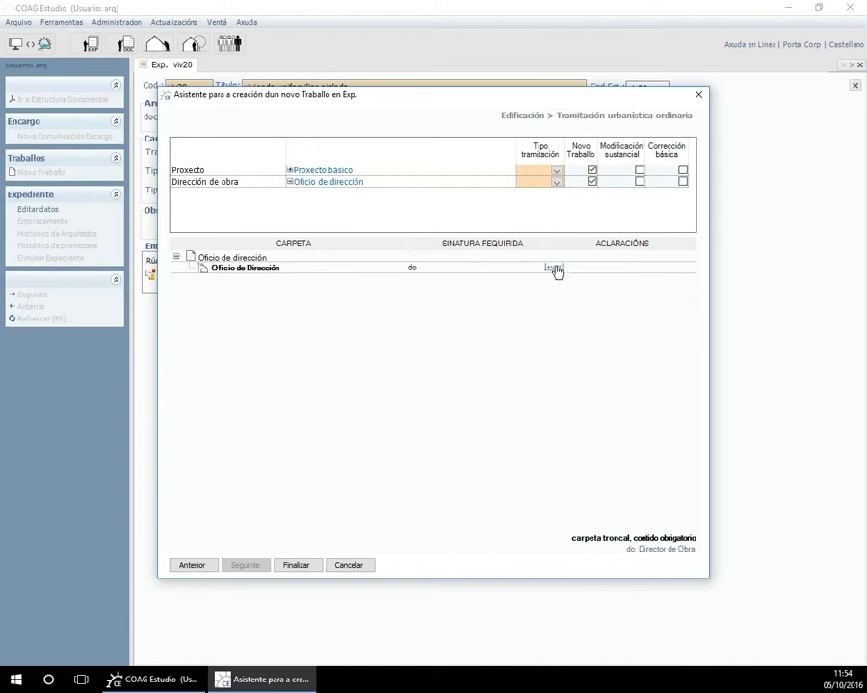
{"action": "left_click", "coordinate": [554, 268]}
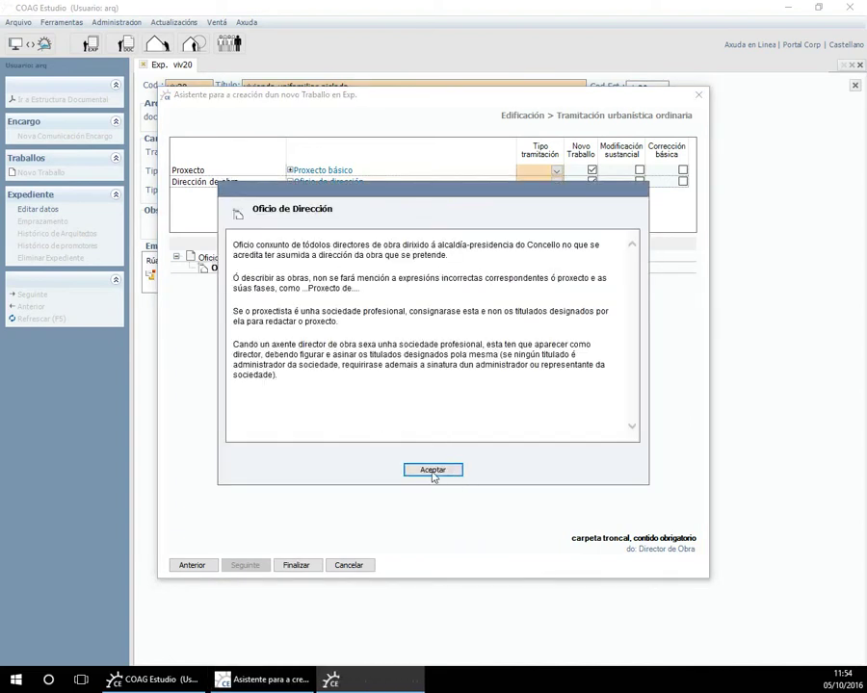
{"action": "left_click", "coordinate": [433, 470]}
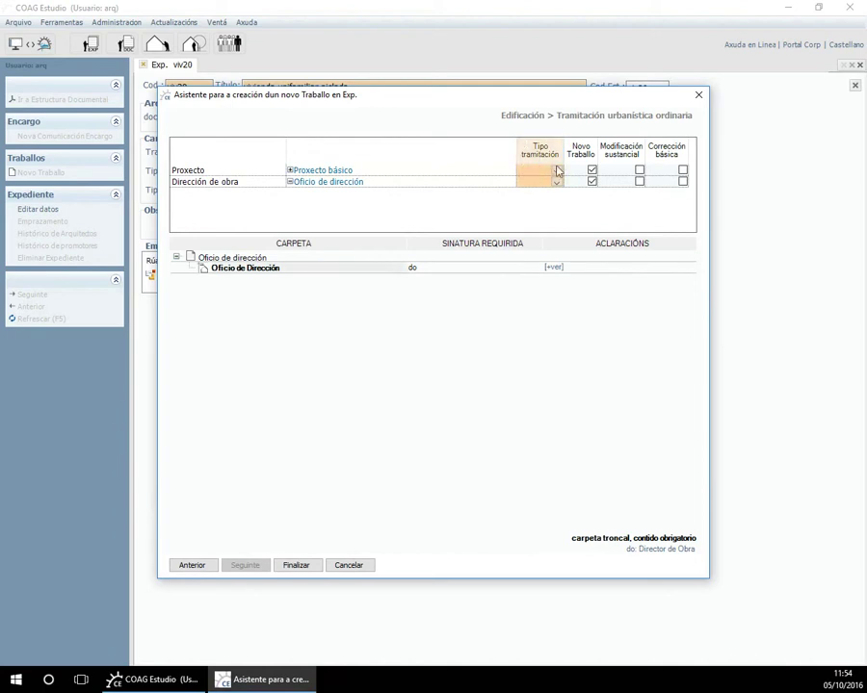
Set Proxecto to Visado and Dirección de obra to Rexistro, then create both works.
{"action": "left_click", "coordinate": [553, 172]}
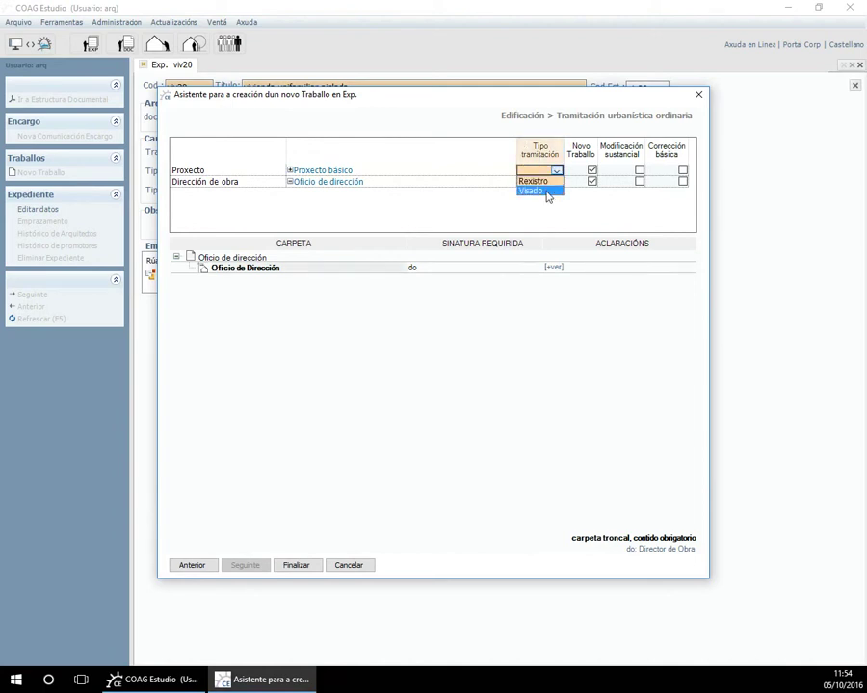
{"action": "left_click", "coordinate": [532, 192]}
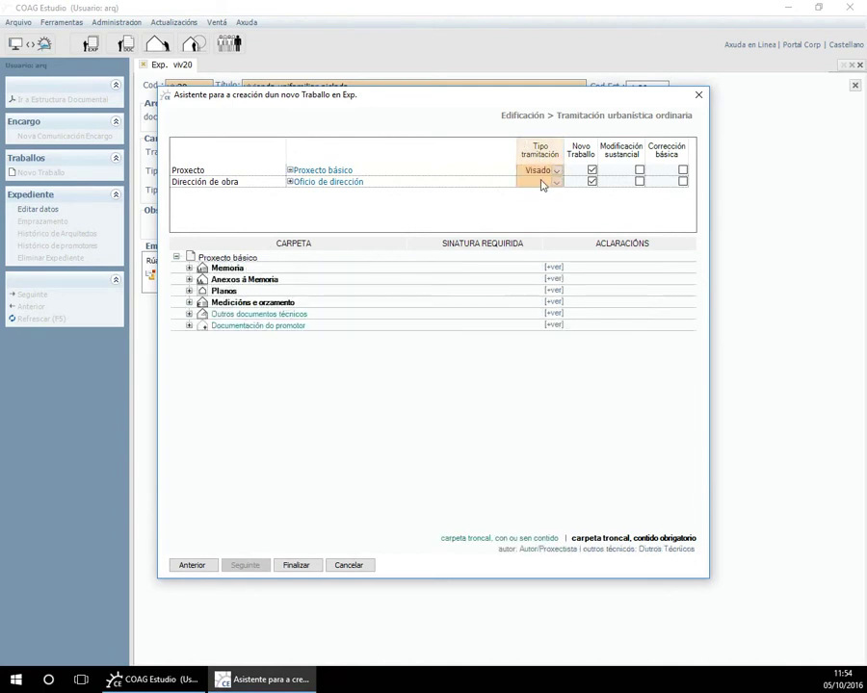
{"action": "left_click", "coordinate": [554, 182]}
{"action": "left_click", "coordinate": [538, 194]}
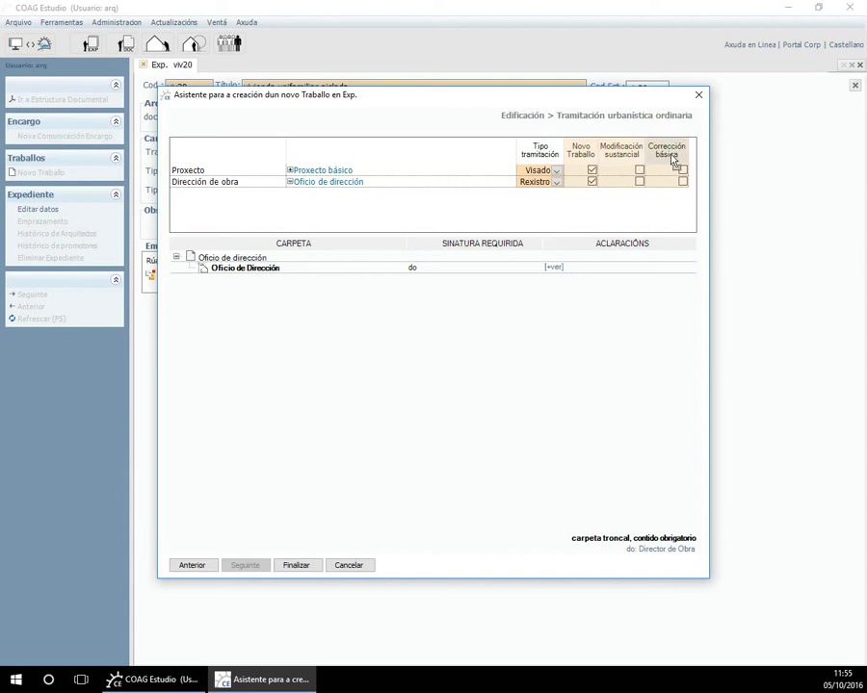
{"action": "left_click", "coordinate": [314, 566]}
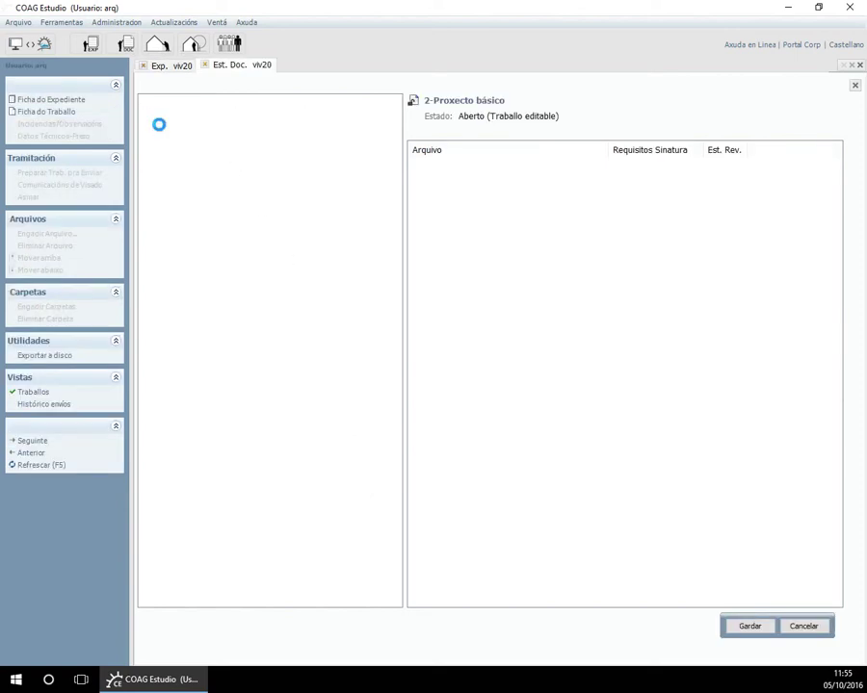
Expand 2-Proxecto básico and read the Memoria Descritiva content clarifications.
{"action": "left_click", "coordinate": [160, 126]}
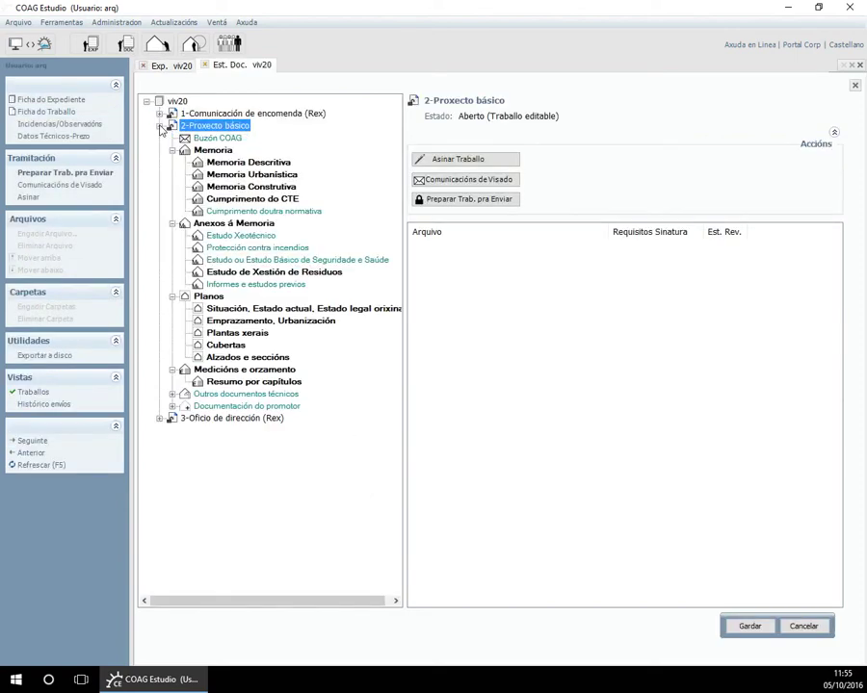
{"action": "left_click", "coordinate": [222, 164]}
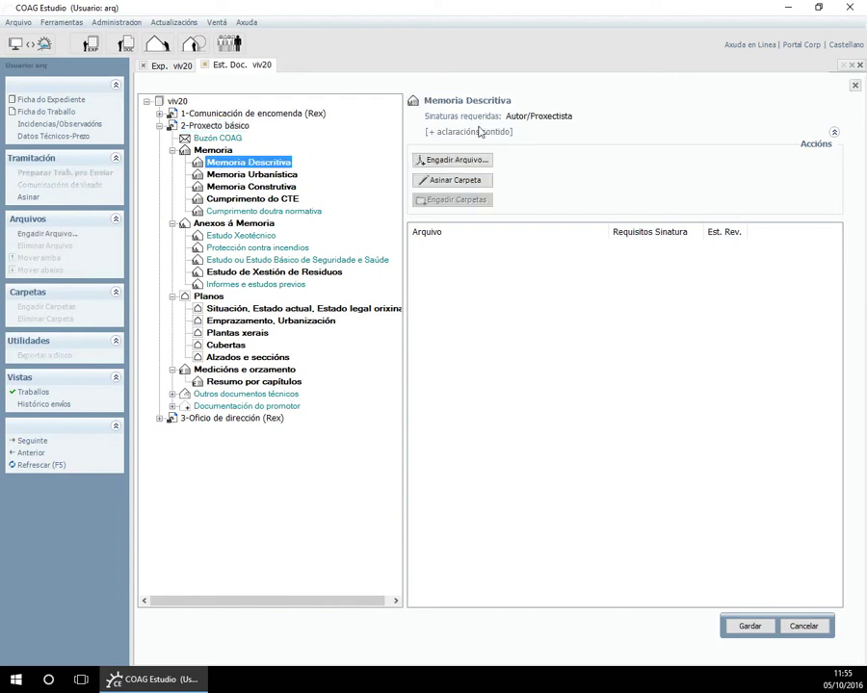
{"action": "left_click_drag", "start_coordinate": [505, 116], "coordinate": [574, 117]}
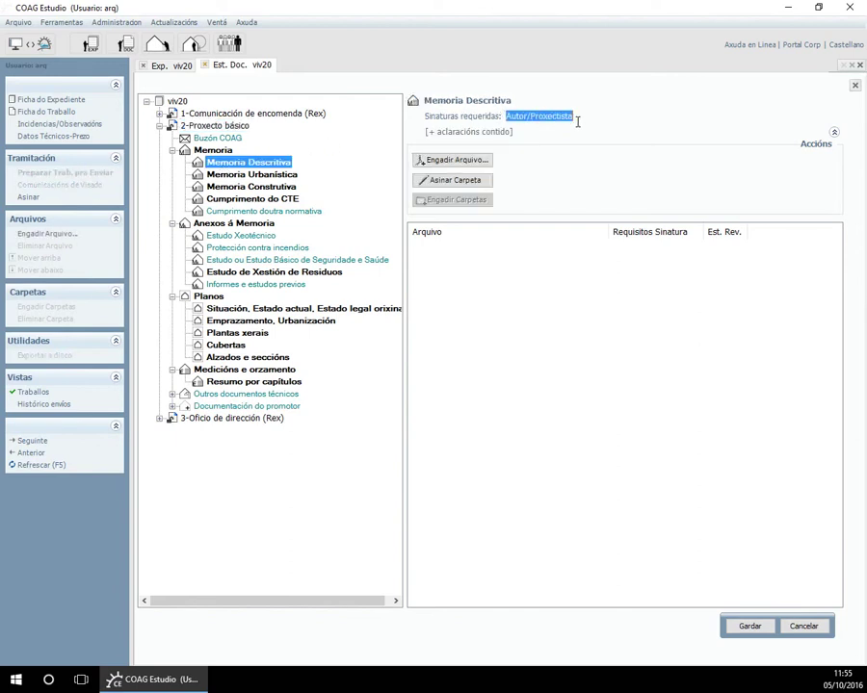
{"action": "left_click", "coordinate": [500, 134]}
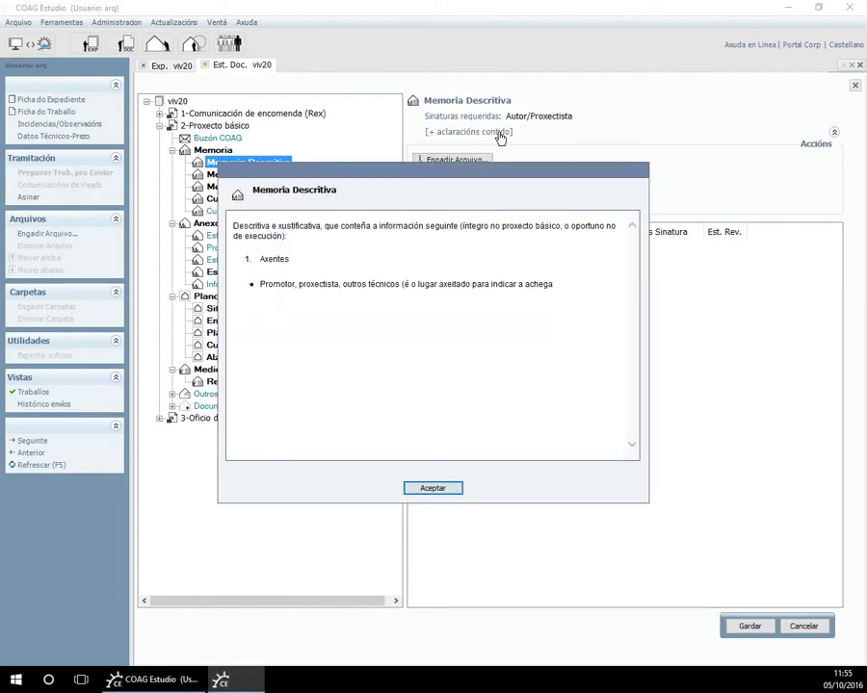
{"action": "left_click", "coordinate": [436, 486]}
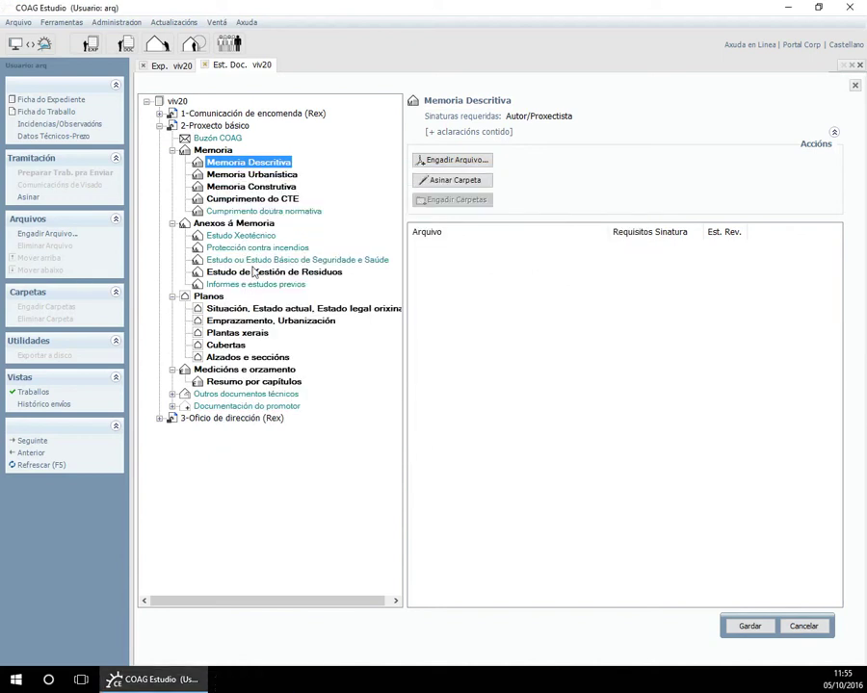
Read the Seguridade e Saúde folder's clarification note, then reopen Memoria Descritiva.
{"action": "left_click", "coordinate": [252, 272]}
{"action": "left_click", "coordinate": [284, 260]}
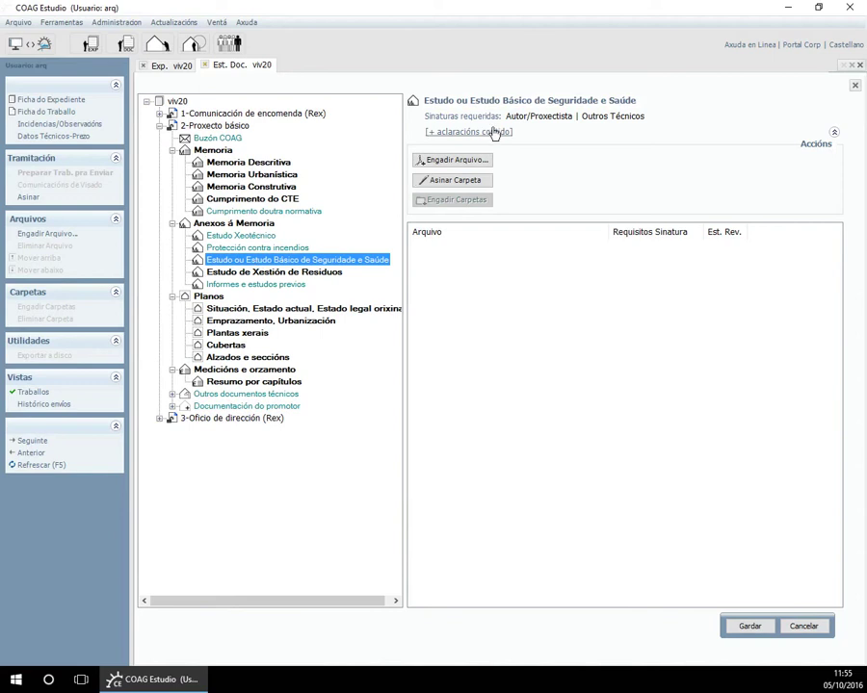
{"action": "left_click_drag", "start_coordinate": [506, 116], "coordinate": [657, 116]}
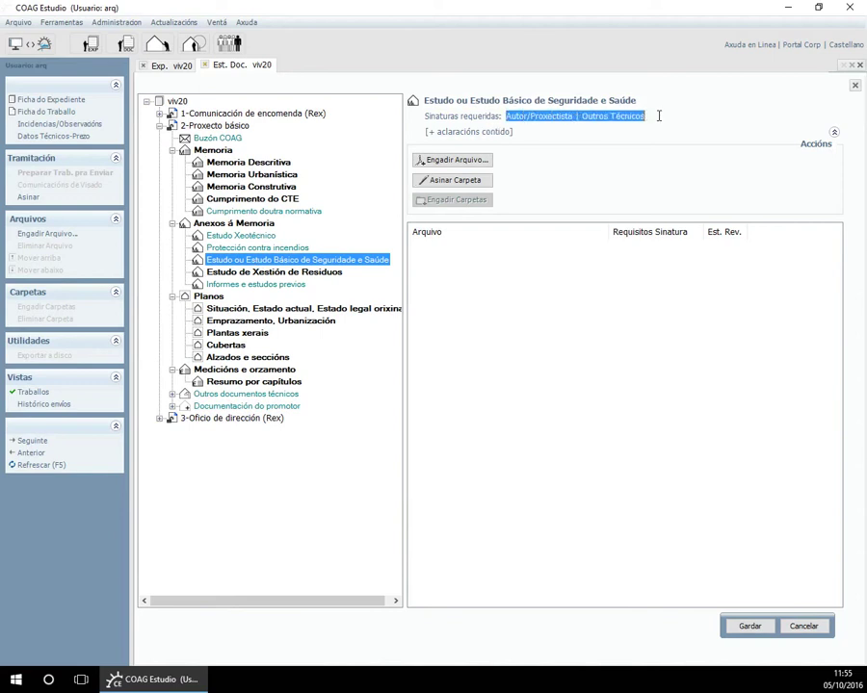
{"action": "left_click", "coordinate": [659, 116]}
{"action": "left_click", "coordinate": [447, 140]}
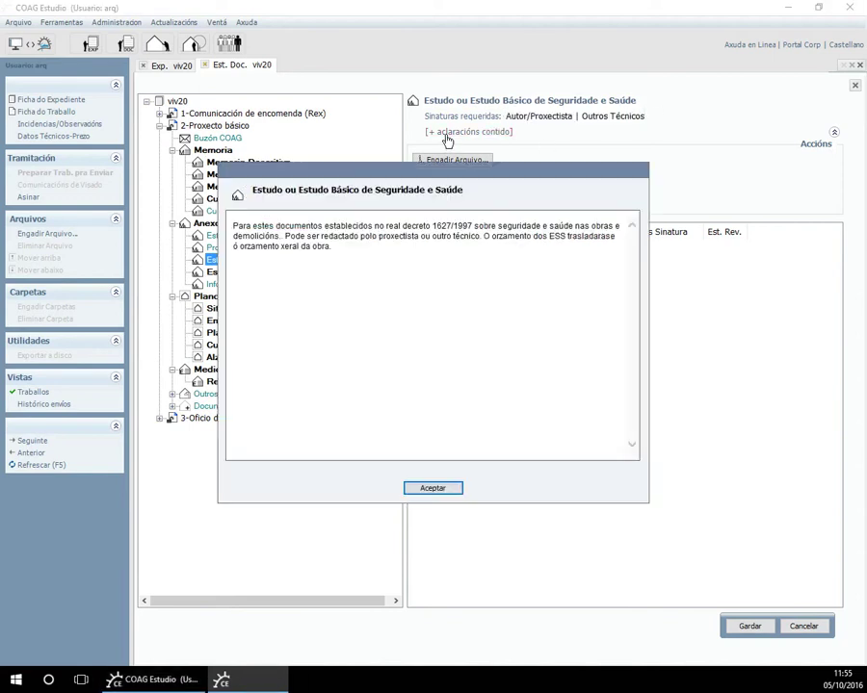
{"action": "left_click", "coordinate": [448, 489]}
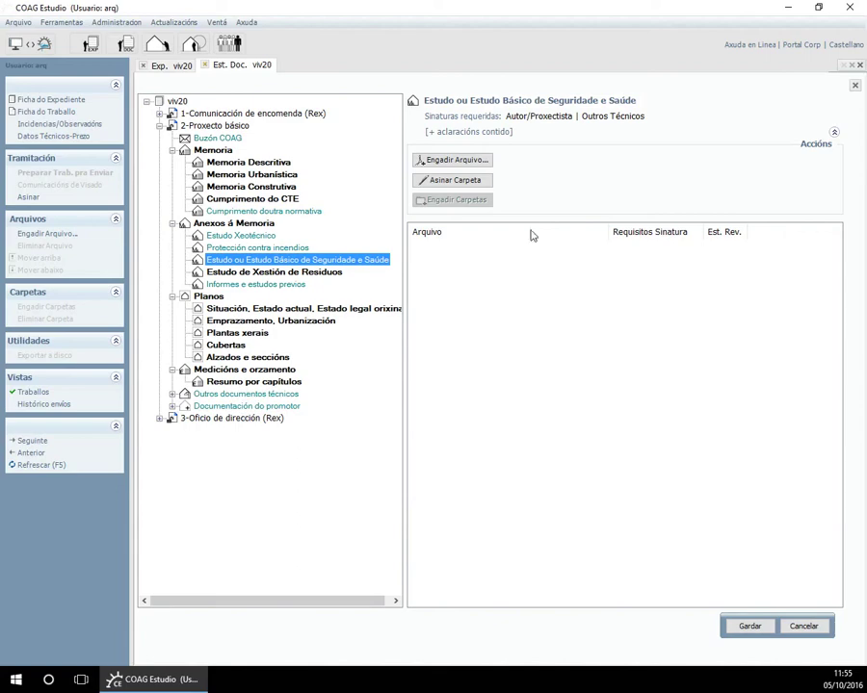
{"action": "left_click", "coordinate": [239, 164]}
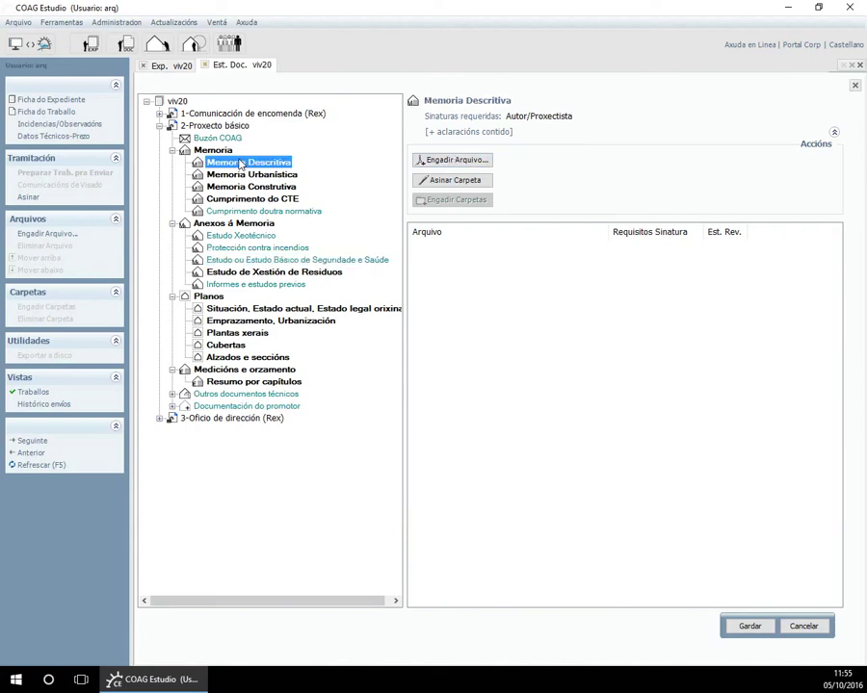
Start adding a file to Memoria Descritiva, then cancel the Abrir dialog.
{"action": "left_click", "coordinate": [445, 160]}
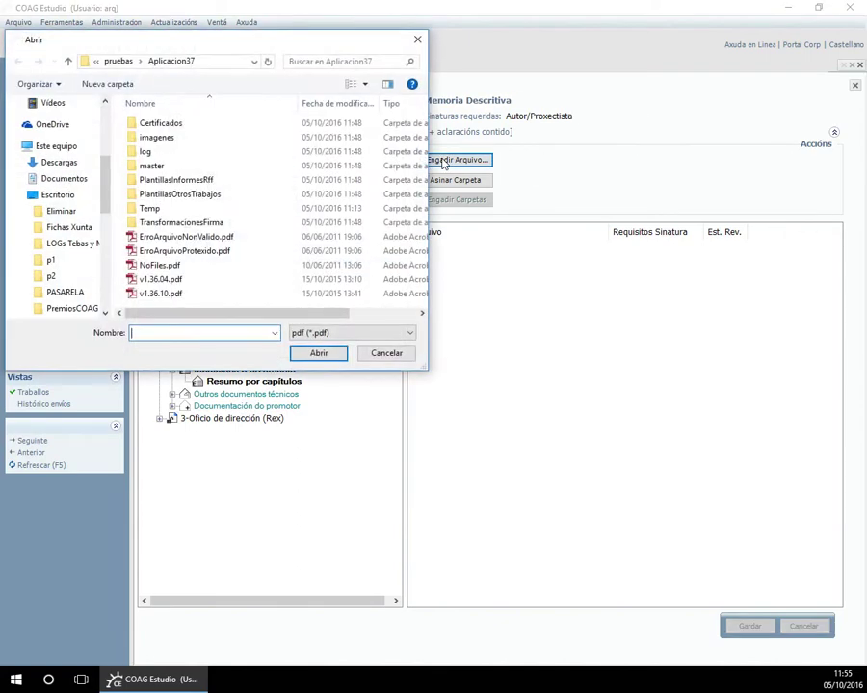
{"action": "left_click", "coordinate": [392, 357]}
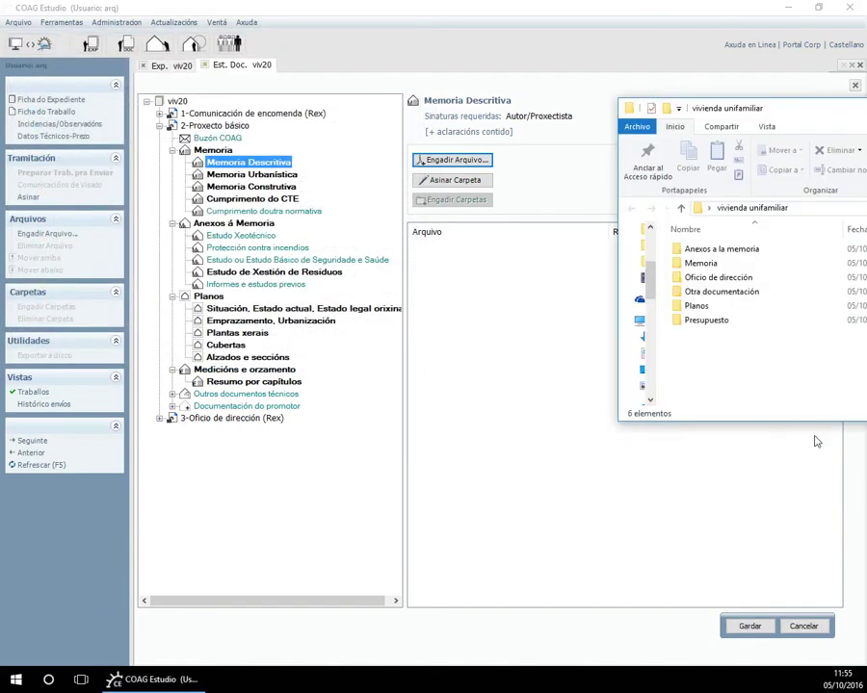
Attach 00_memo_descriptiva, 01_memo_urbanística and 03_memo_constructiva PDFs to their Memoria folders.
{"action": "double_click", "coordinate": [708, 264]}
{"action": "left_click_drag", "start_coordinate": [708, 250], "coordinate": [291, 164]}
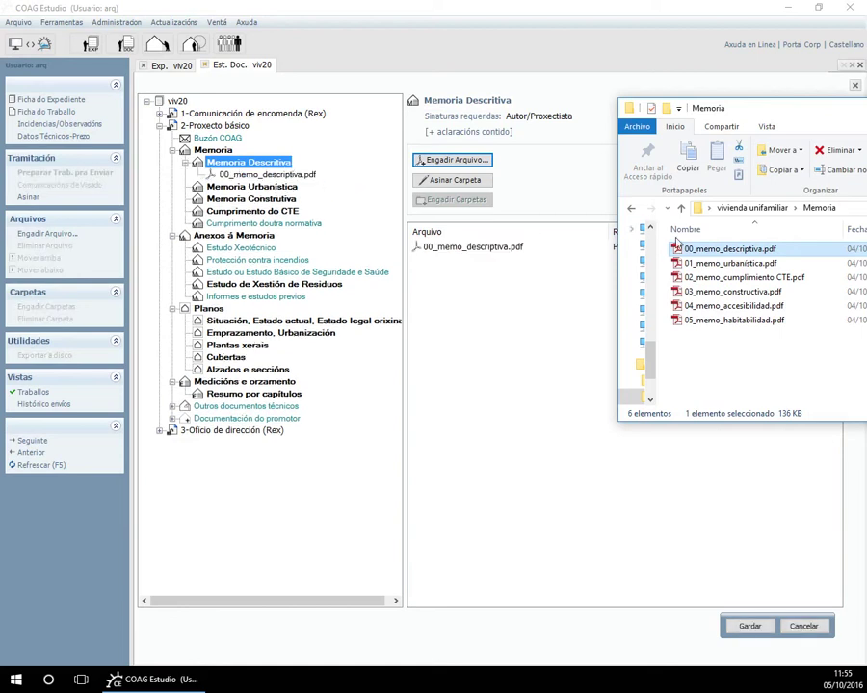
{"action": "left_click", "coordinate": [710, 263]}
{"action": "left_click_drag", "start_coordinate": [710, 264], "coordinate": [299, 187]}
{"action": "left_click_drag", "start_coordinate": [732, 291], "coordinate": [276, 226]}
{"action": "left_click_drag", "start_coordinate": [274, 221], "coordinate": [273, 218]}
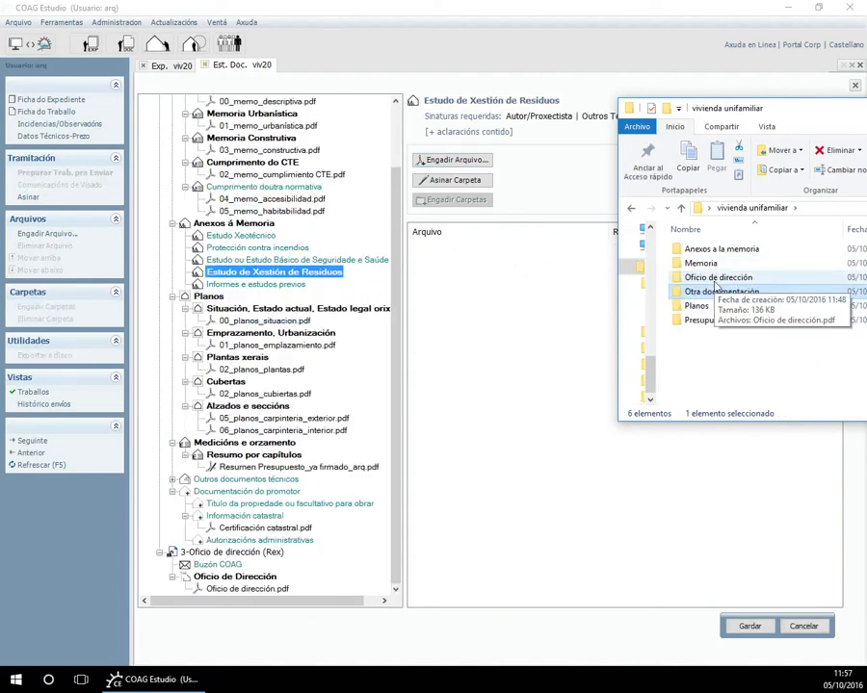
Attach the signed waste study PDF to Estudo de Xestión de Residuos and view its details.
{"action": "double_click", "coordinate": [717, 251]}
{"action": "double_click", "coordinate": [716, 251]}
{"action": "left_click_drag", "start_coordinate": [714, 252], "coordinate": [347, 276]}
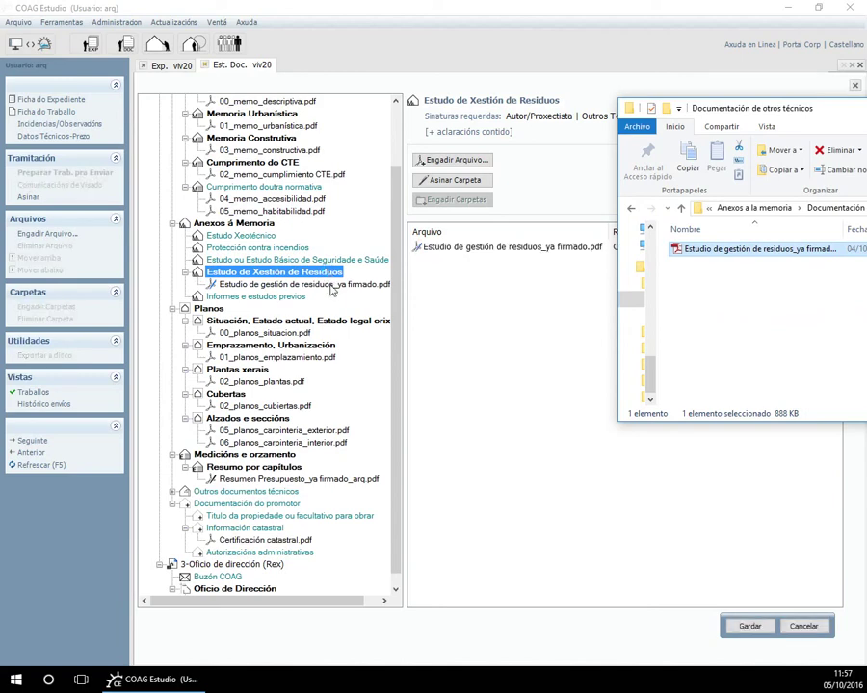
{"action": "left_click", "coordinate": [331, 286]}
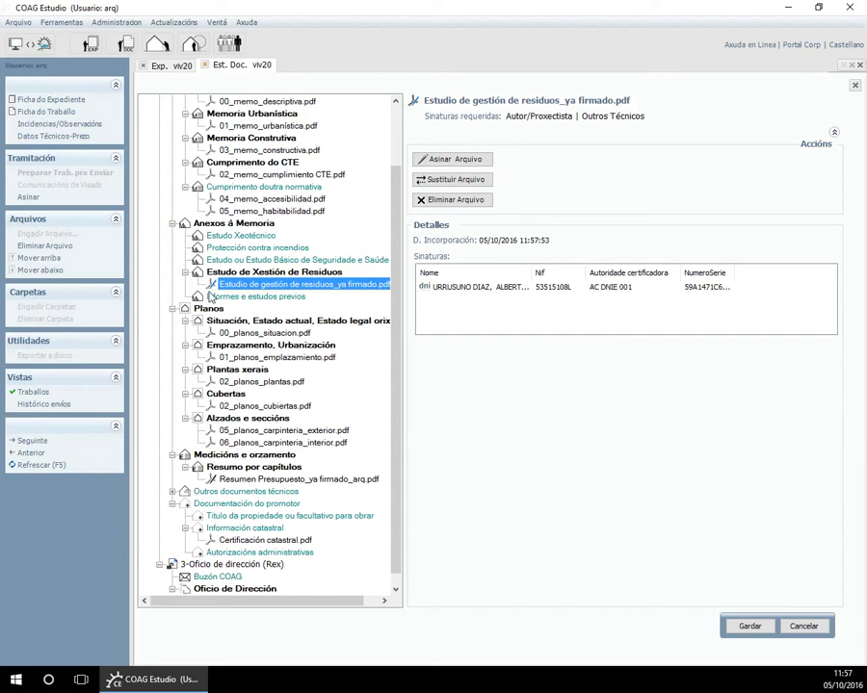
{"action": "scroll", "coordinate": [397, 297], "scroll_direction": "up", "scroll_amount": 3}
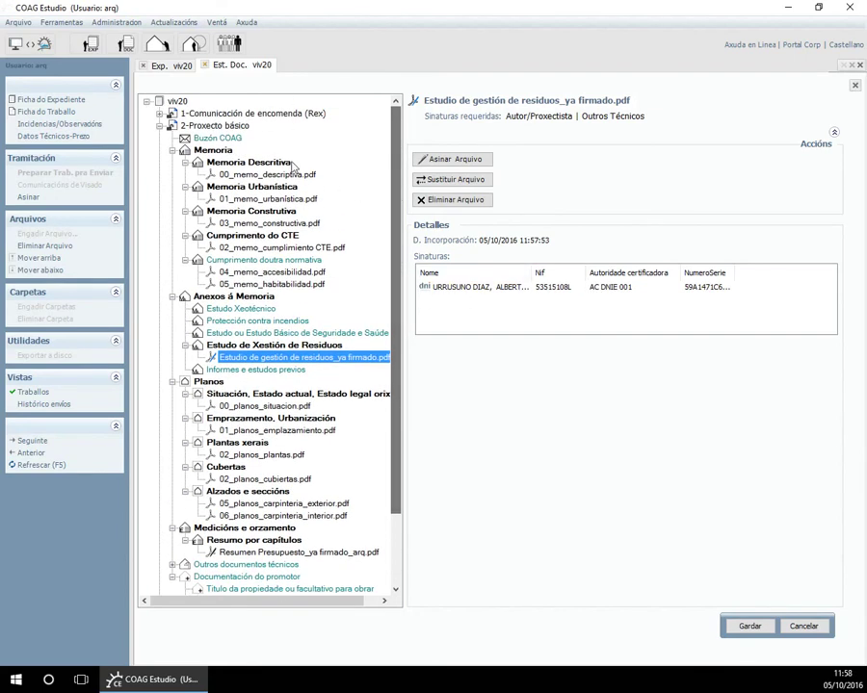
Review the 2-Proxecto básico file list, then go to the empty Estudo Básico de Seguridade e Saúde folder.
{"action": "left_click", "coordinate": [241, 127]}
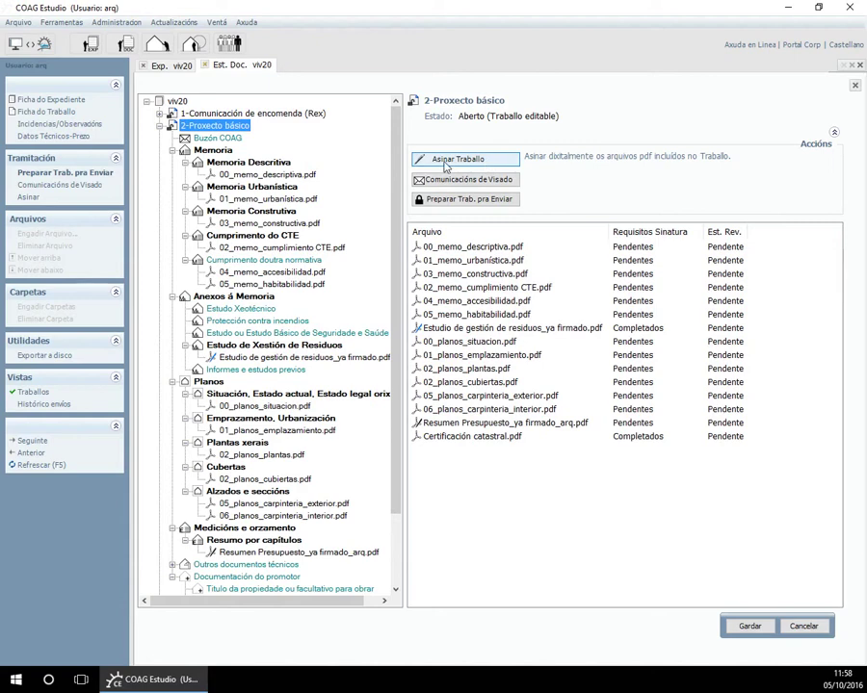
{"action": "left_click", "coordinate": [327, 333]}
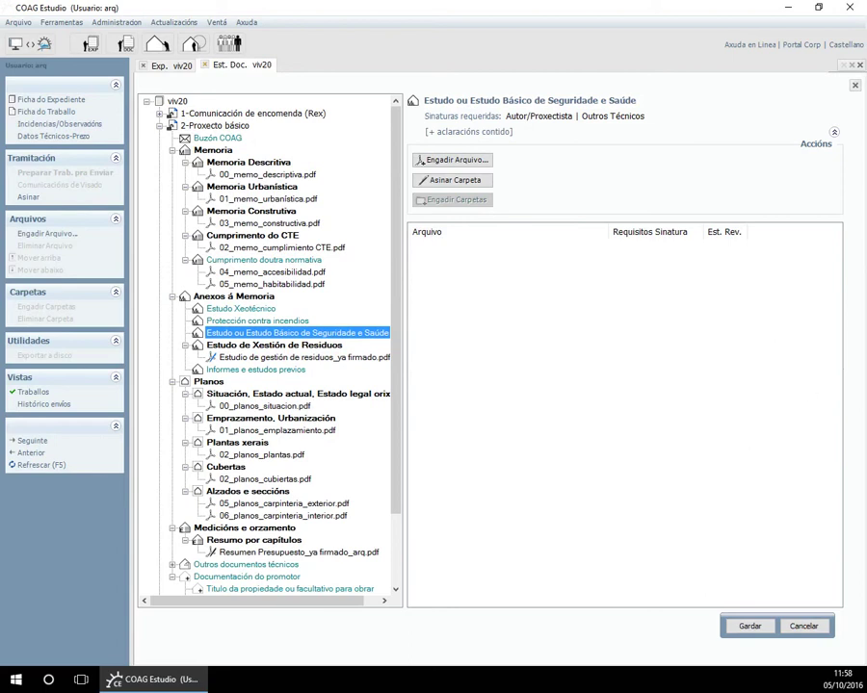
Drag EBSS.pdf from Anexos a la memoria > Documentación propia into the Seguridade e Saúde folder.
{"action": "key", "text": "alt+Tab"}
{"action": "left_click", "coordinate": [734, 212]}
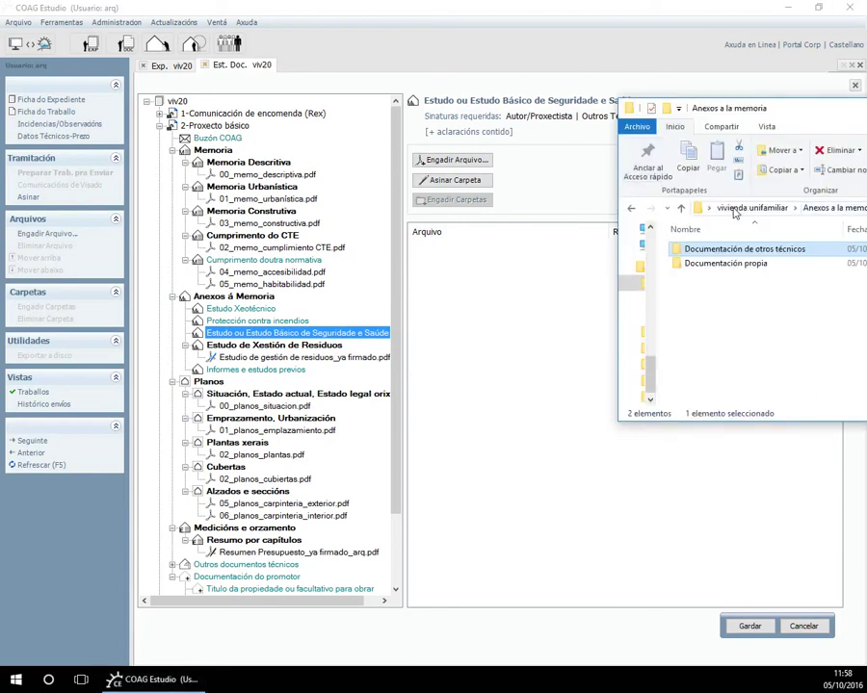
{"action": "left_click", "coordinate": [737, 208]}
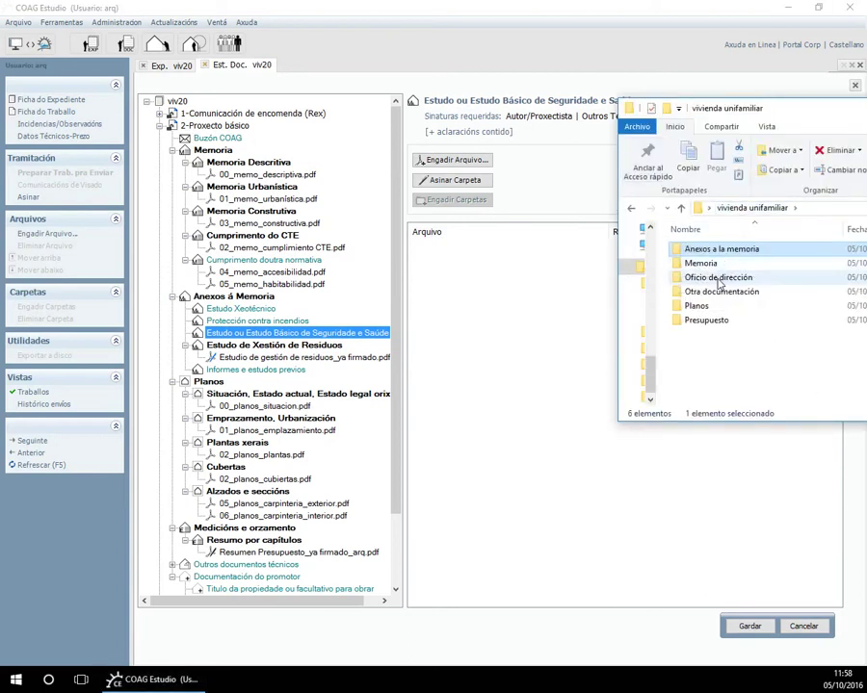
{"action": "double_click", "coordinate": [718, 248]}
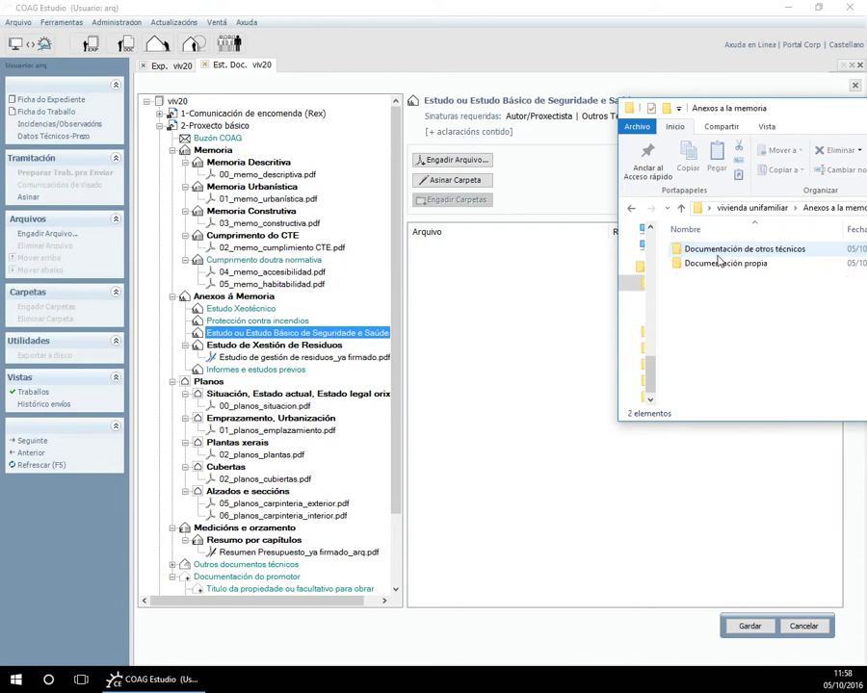
{"action": "double_click", "coordinate": [723, 263]}
{"action": "left_click_drag", "start_coordinate": [699, 248], "coordinate": [361, 332]}
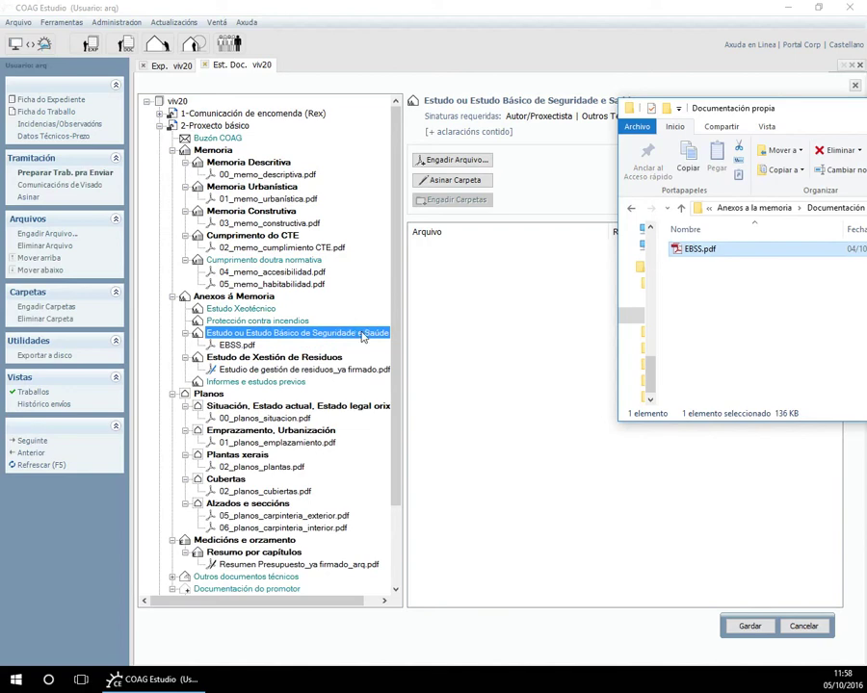
{"action": "left_click", "coordinate": [262, 128]}
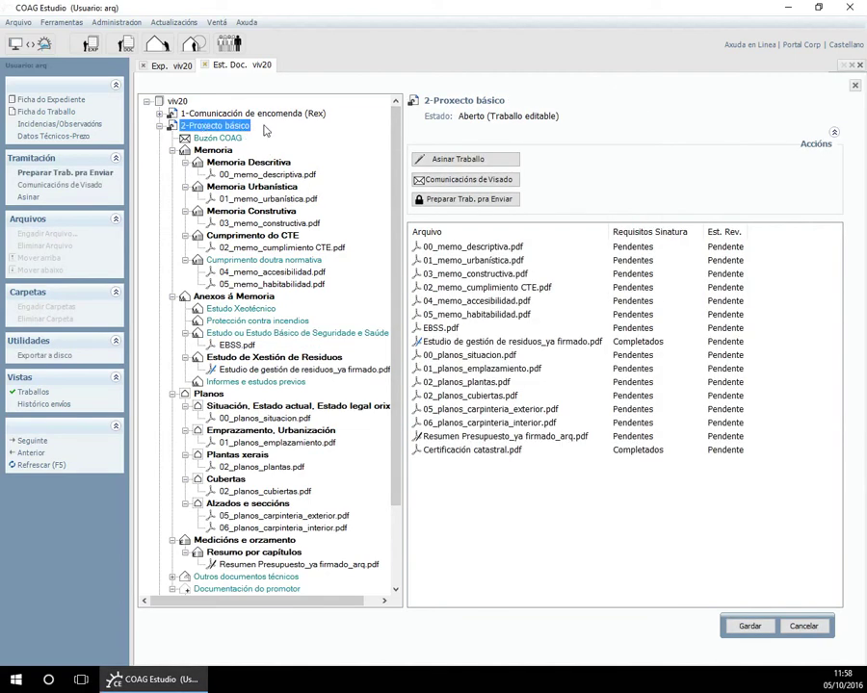
Sign the Proxecto básico files, including EBSS.pdf, with the certificate, then go to Datos Técnicos-Prezo.
{"action": "left_click", "coordinate": [457, 161]}
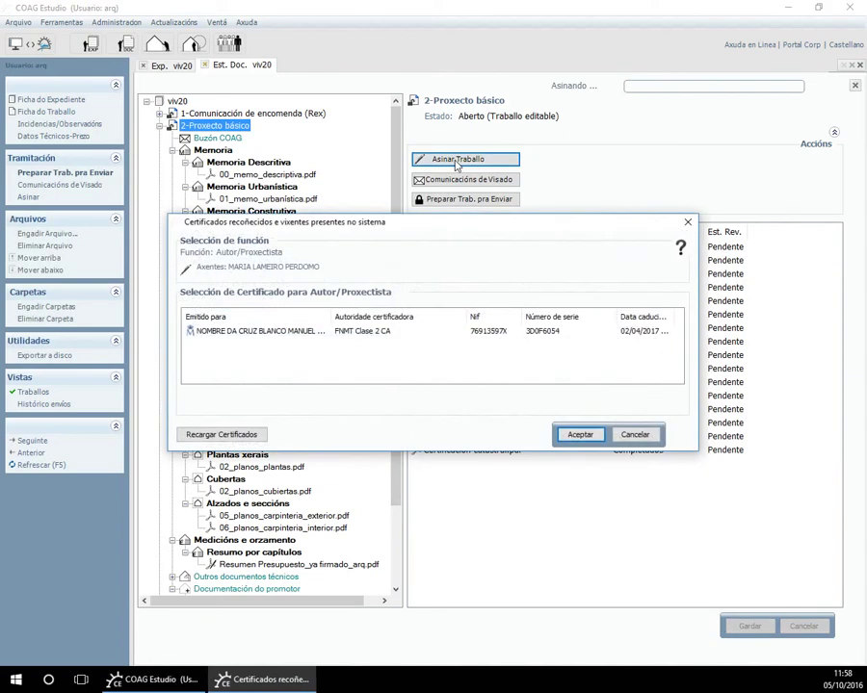
{"action": "left_click", "coordinate": [358, 332]}
{"action": "left_click", "coordinate": [580, 435]}
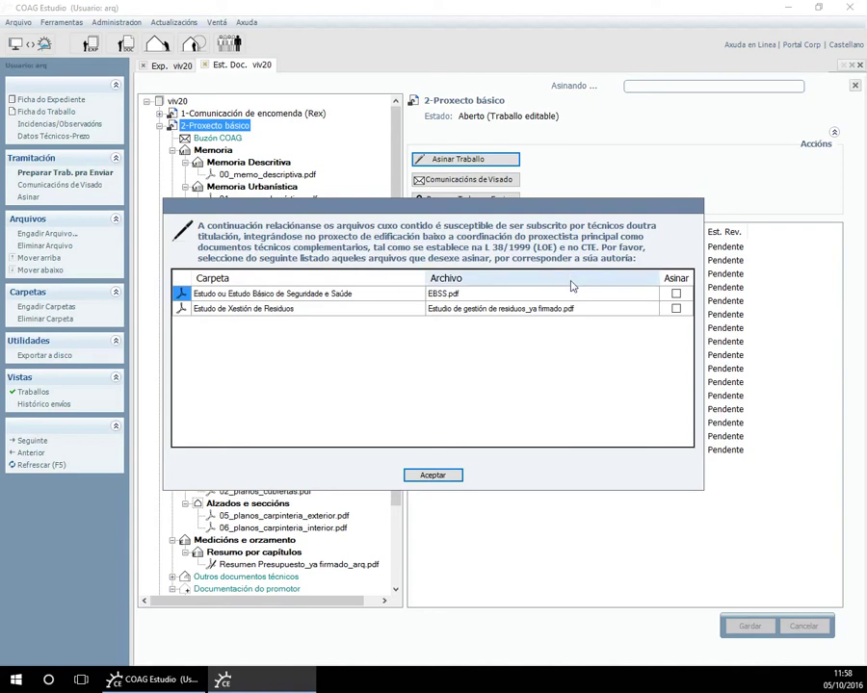
{"action": "left_click", "coordinate": [676, 294]}
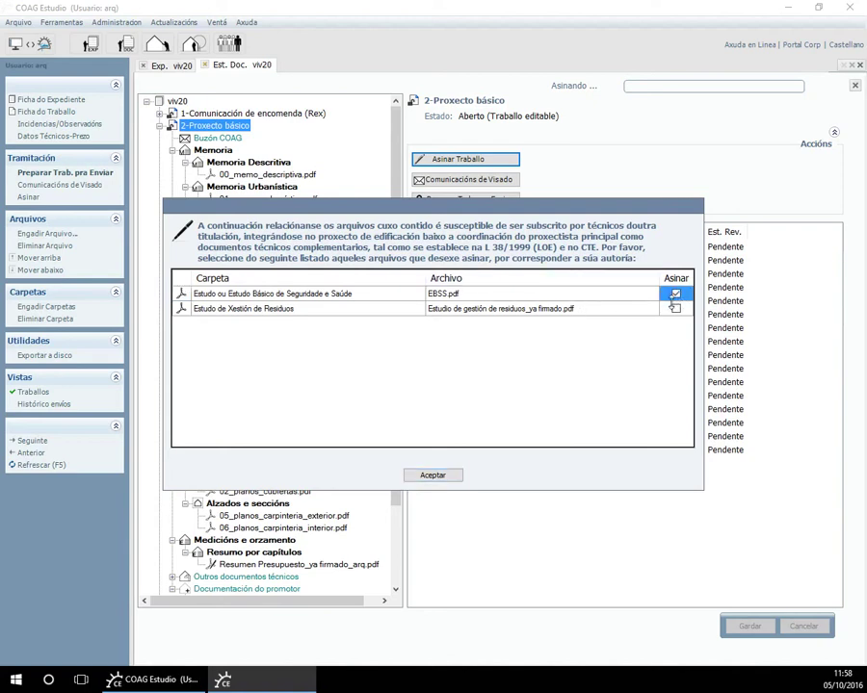
{"action": "left_click", "coordinate": [434, 476]}
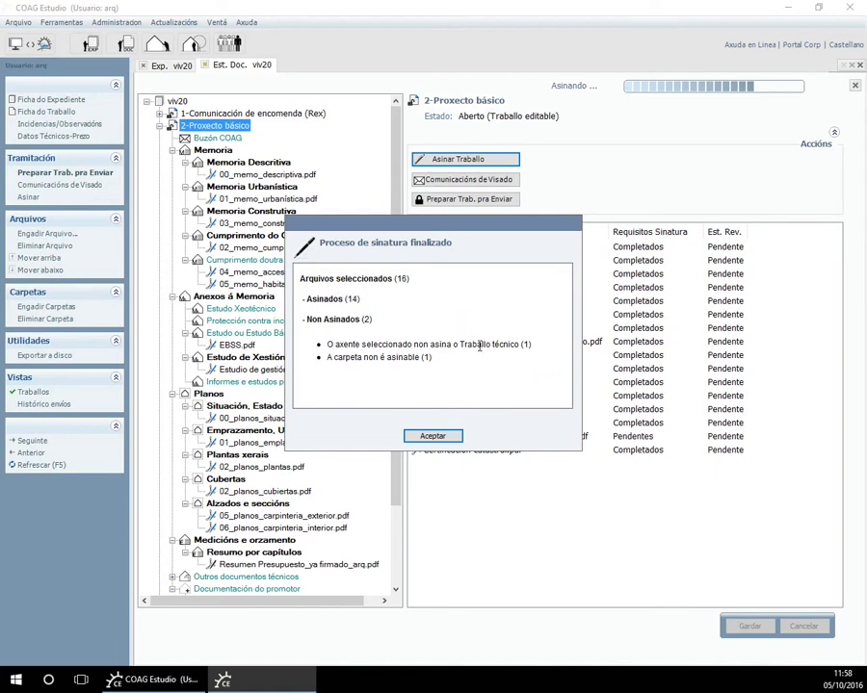
{"action": "left_click", "coordinate": [432, 437]}
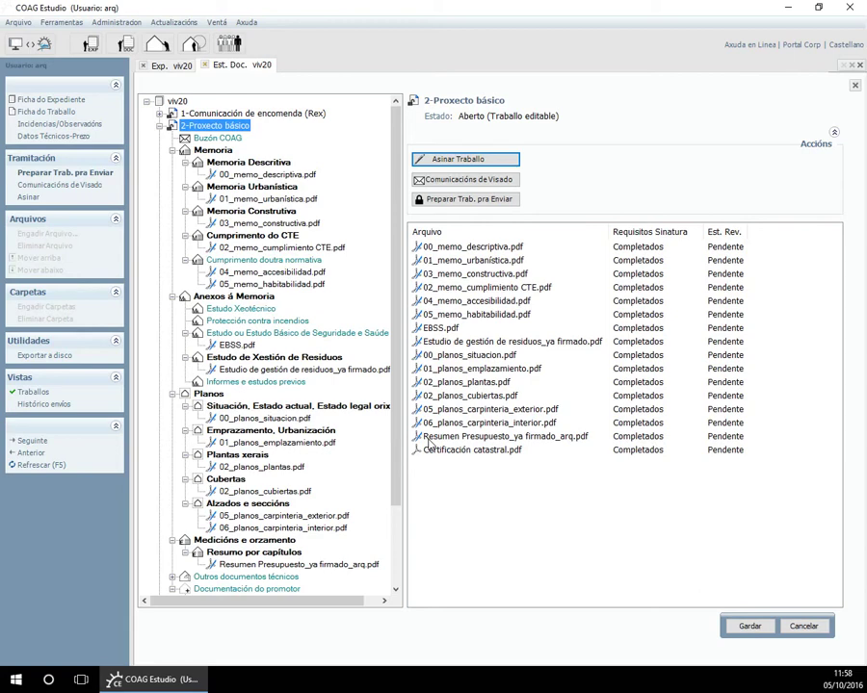
{"action": "left_click", "coordinate": [79, 143]}
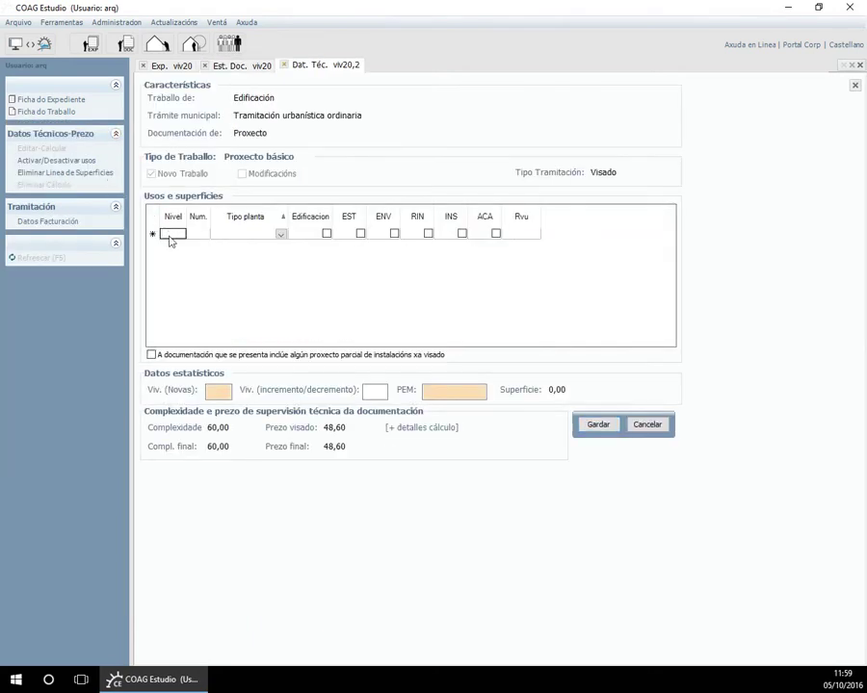
Fill the first row as level 1 PLANTA and activate Rvu use with area 120.
{"action": "type", "text": "1"}
{"action": "key", "text": "Tab"}
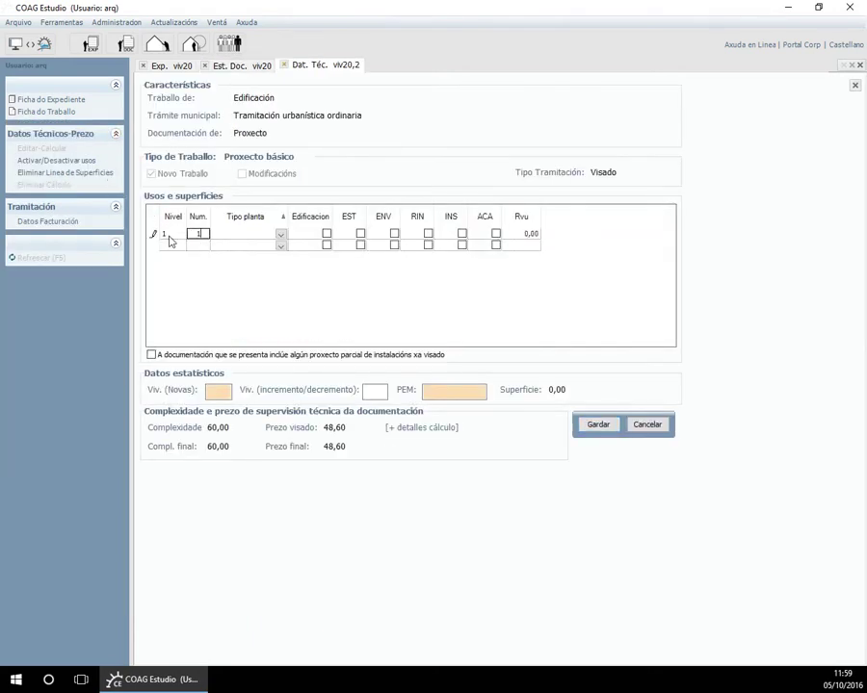
{"action": "key", "text": "Tab"}
{"action": "key", "text": "p"}
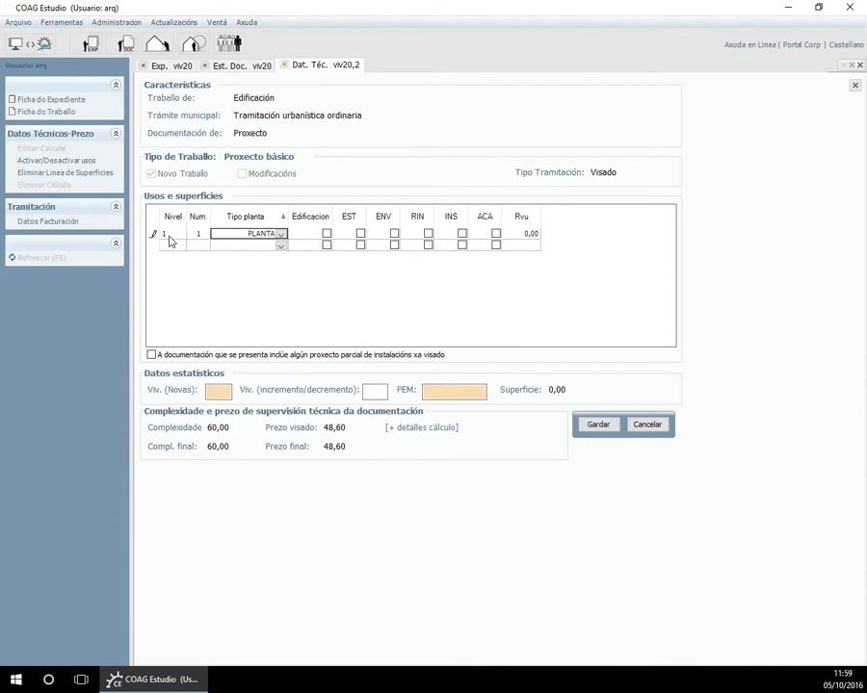
{"action": "key", "text": "Tab"}
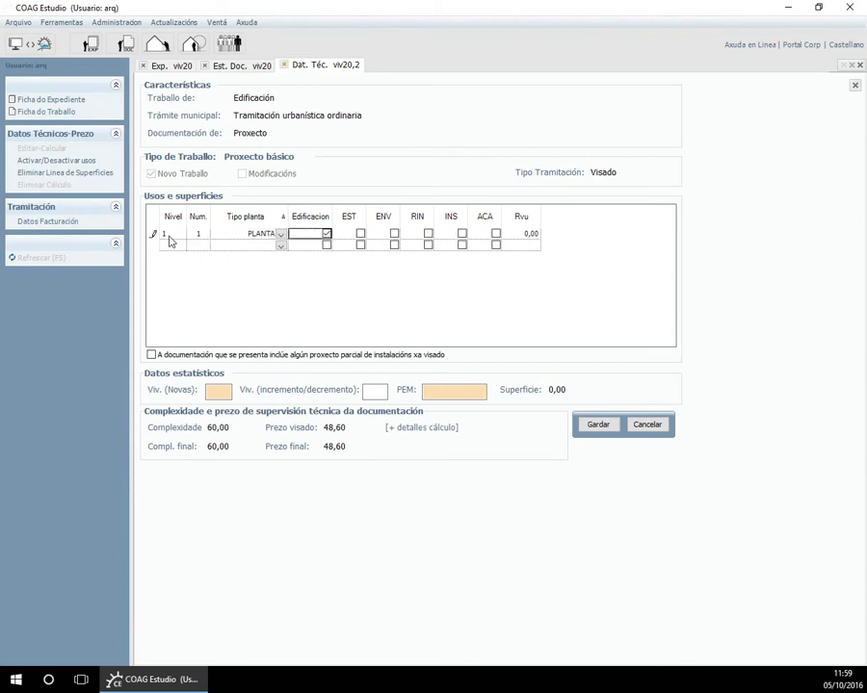
{"action": "left_click", "coordinate": [525, 233]}
{"action": "left_click", "coordinate": [60, 160]}
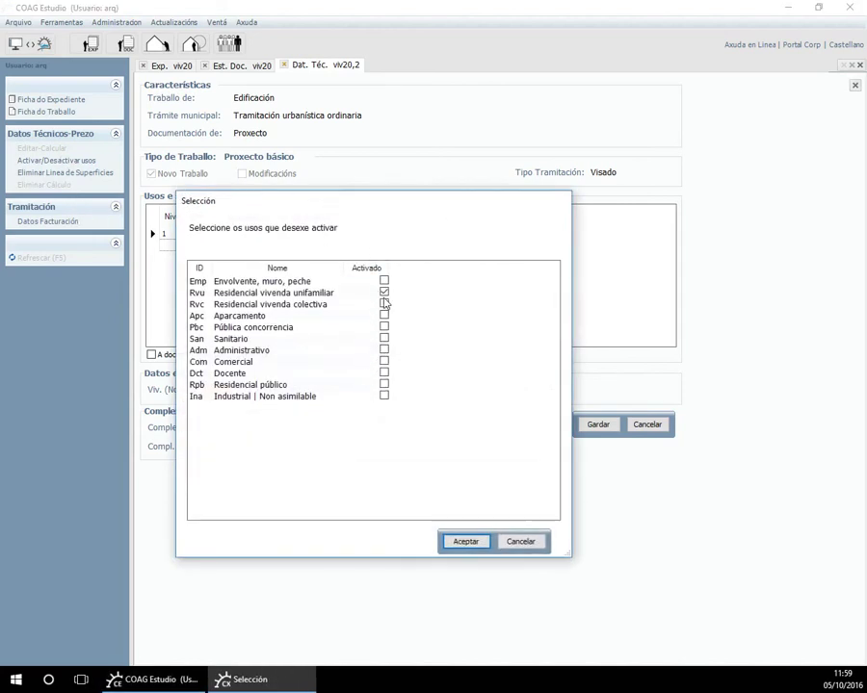
{"action": "left_click", "coordinate": [476, 542]}
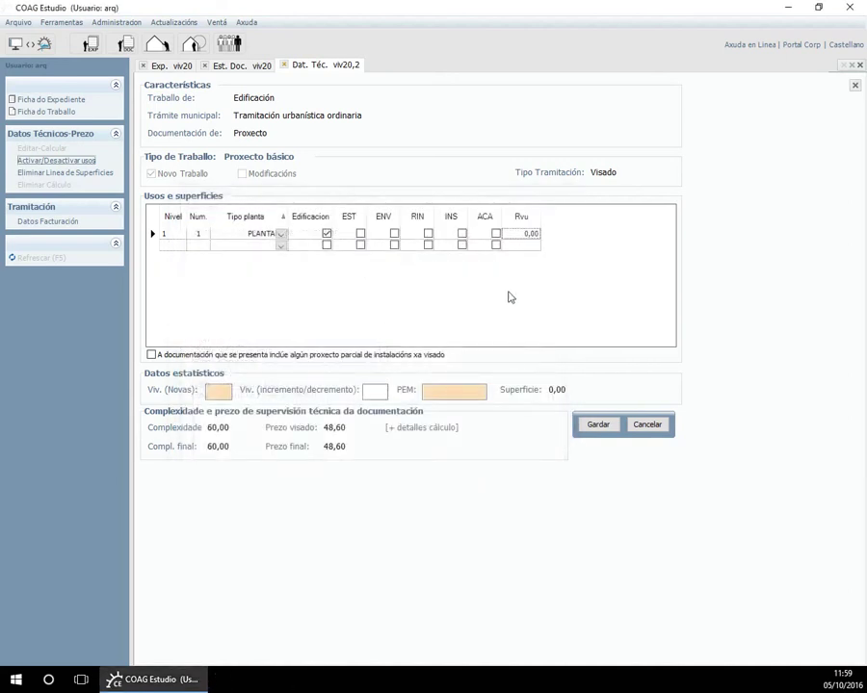
{"action": "left_click", "coordinate": [525, 233]}
{"action": "type", "text": "120"}
{"action": "key", "text": "Tab"}
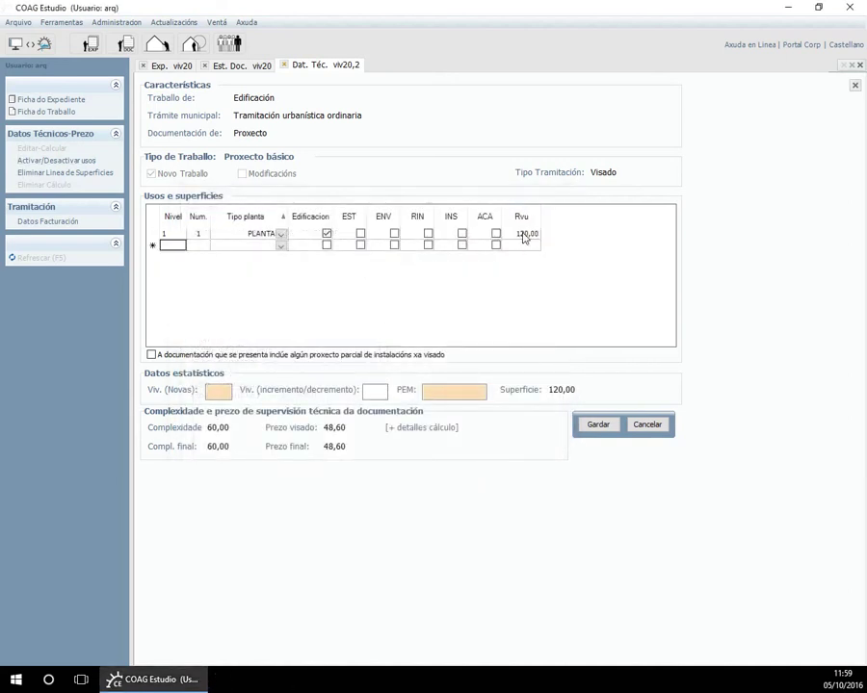
Review the complexity 60,00 and visa price 48,60 with its calculation details.
{"action": "left_click_drag", "start_coordinate": [231, 426], "coordinate": [206, 429]}
{"action": "left_click_drag", "start_coordinate": [355, 427], "coordinate": [329, 427]}
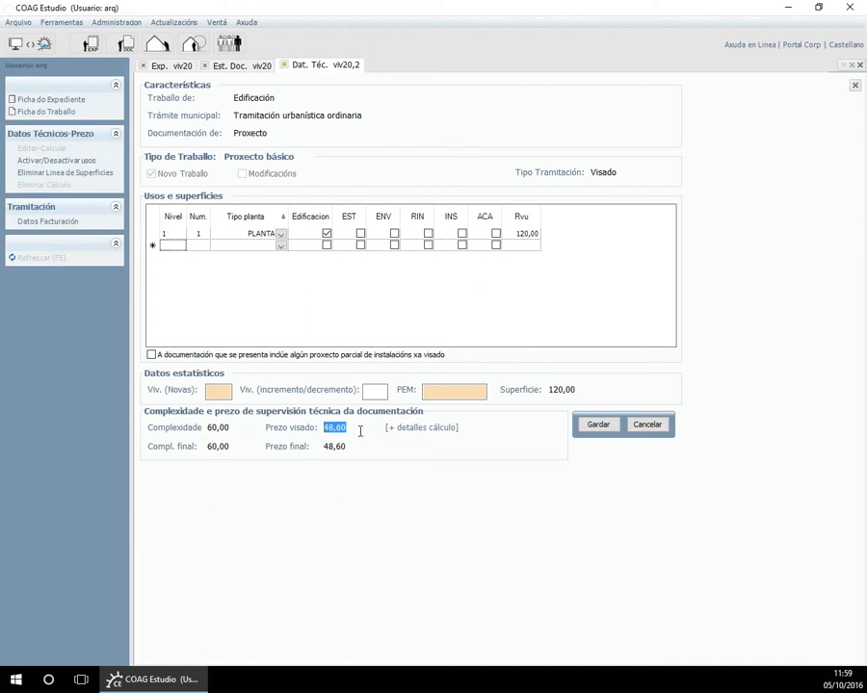
{"action": "left_click", "coordinate": [414, 429]}
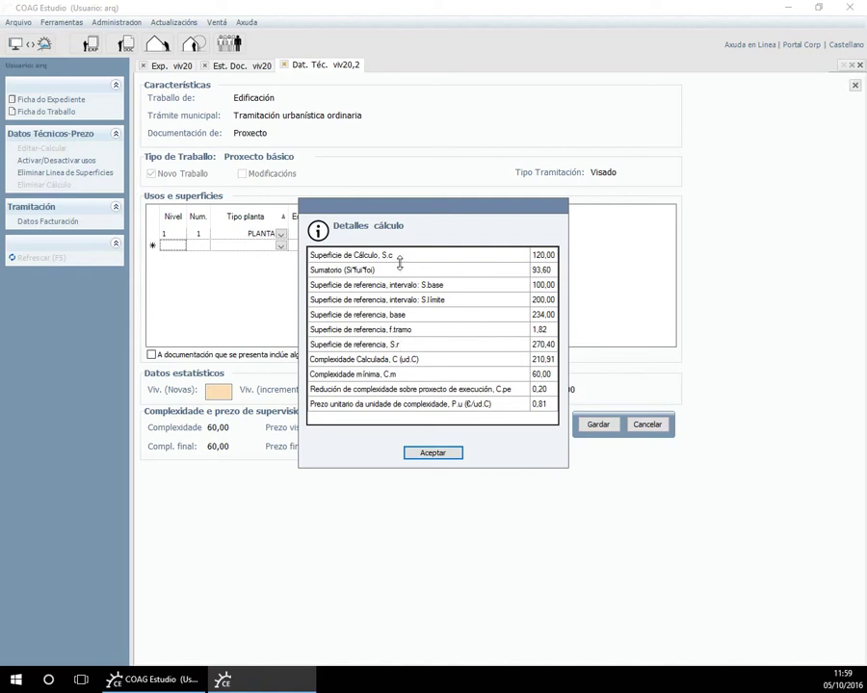
{"action": "left_click", "coordinate": [432, 455]}
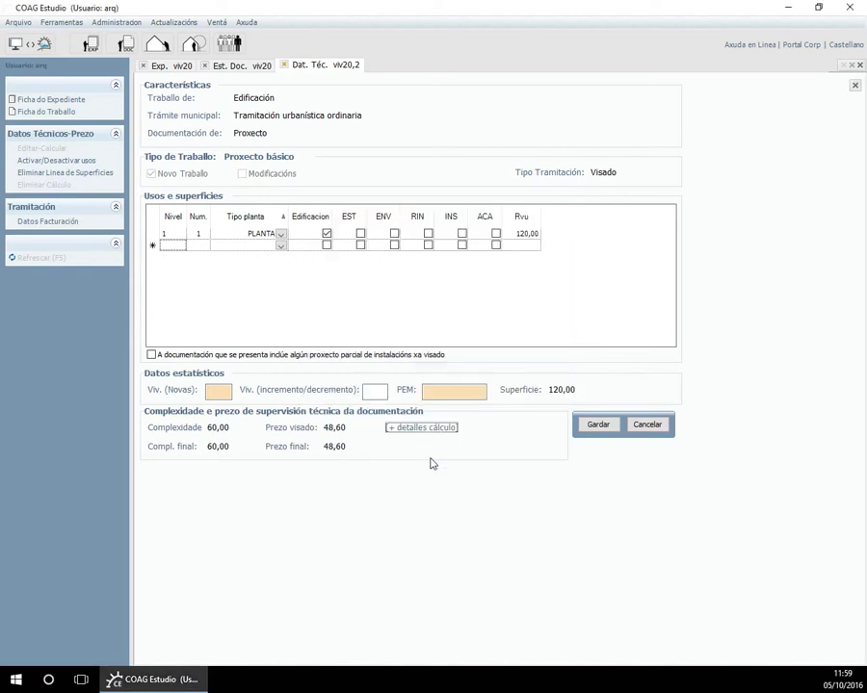
Enter 1 new dwelling and PEM 90000, save the technical data, and close the tab.
{"action": "left_click", "coordinate": [220, 392]}
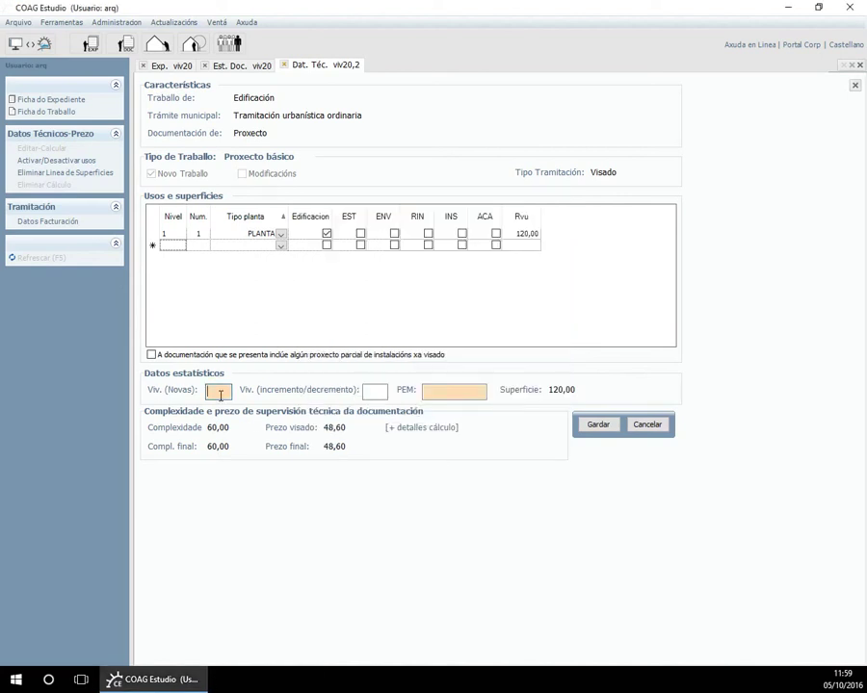
{"action": "type", "text": "1"}
{"action": "left_click", "coordinate": [447, 393]}
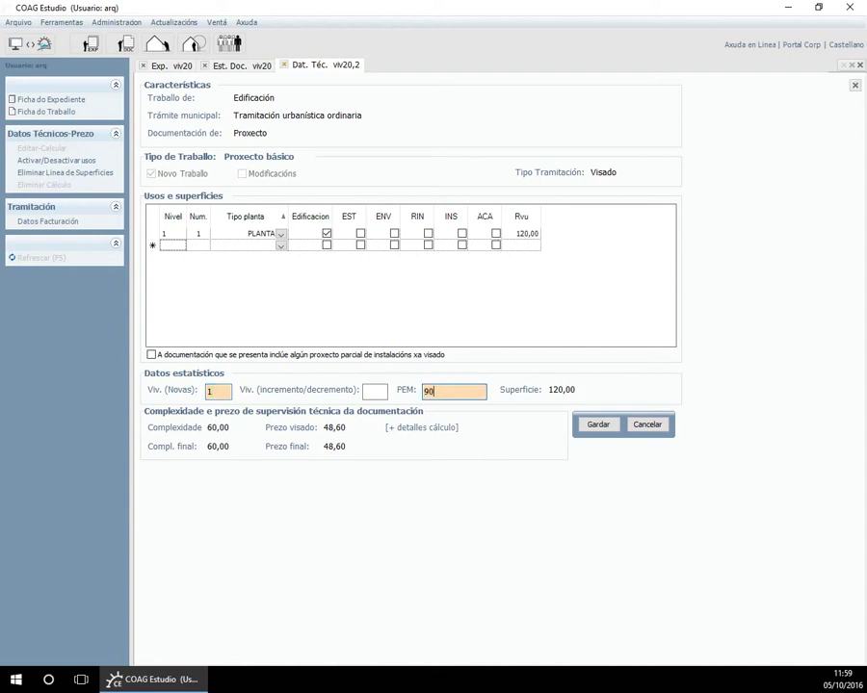
{"action": "type", "text": "90000"}
{"action": "left_click", "coordinate": [599, 425]}
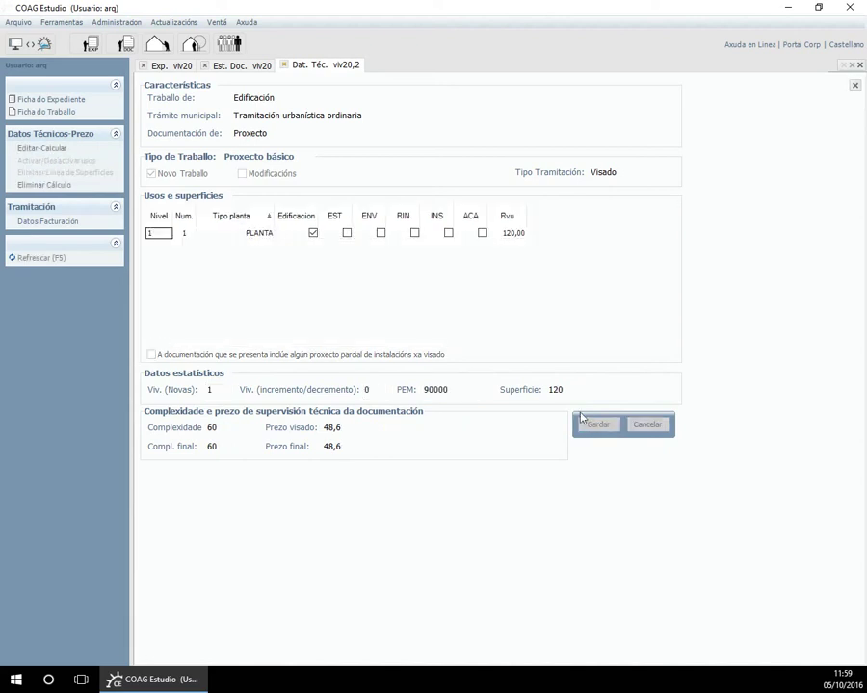
{"action": "left_click_drag", "start_coordinate": [324, 426], "coordinate": [345, 427]}
{"action": "left_click", "coordinate": [351, 427]}
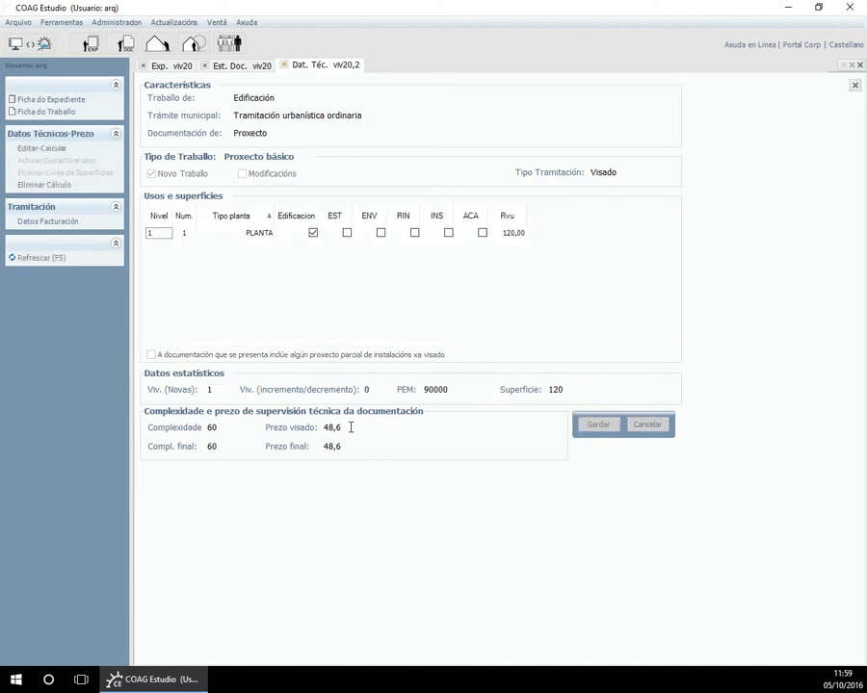
{"action": "left_click", "coordinate": [285, 65]}
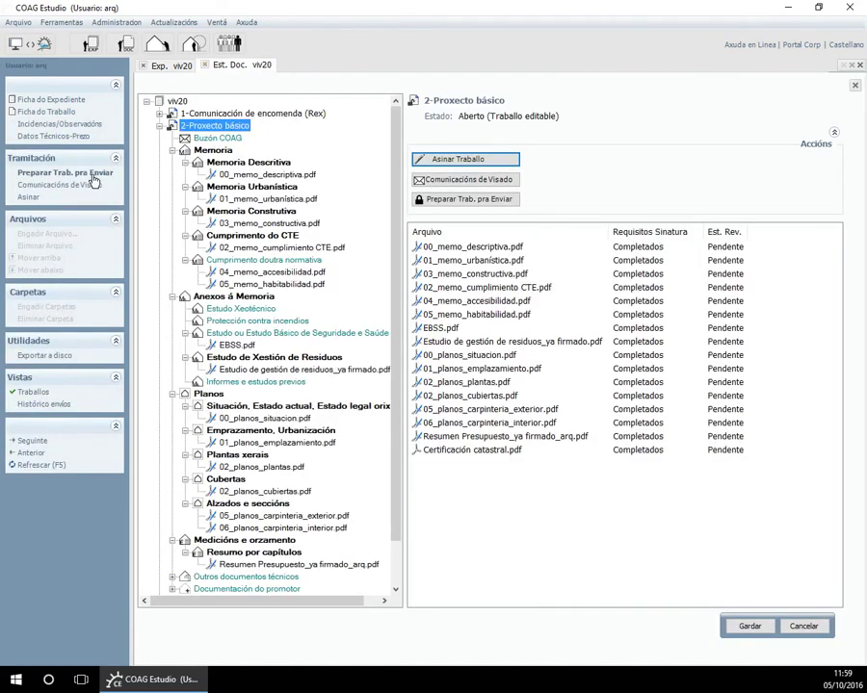
Save the Comunicacións de Visado note addressed to the visa architect, confirming it twice.
{"action": "left_click", "coordinate": [83, 191]}
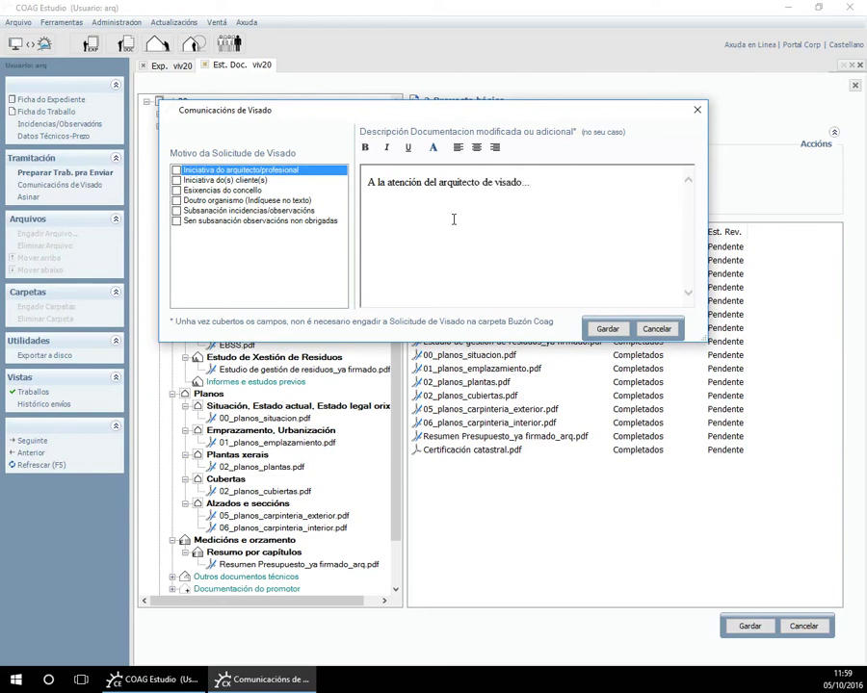
{"action": "left_click", "coordinate": [612, 330]}
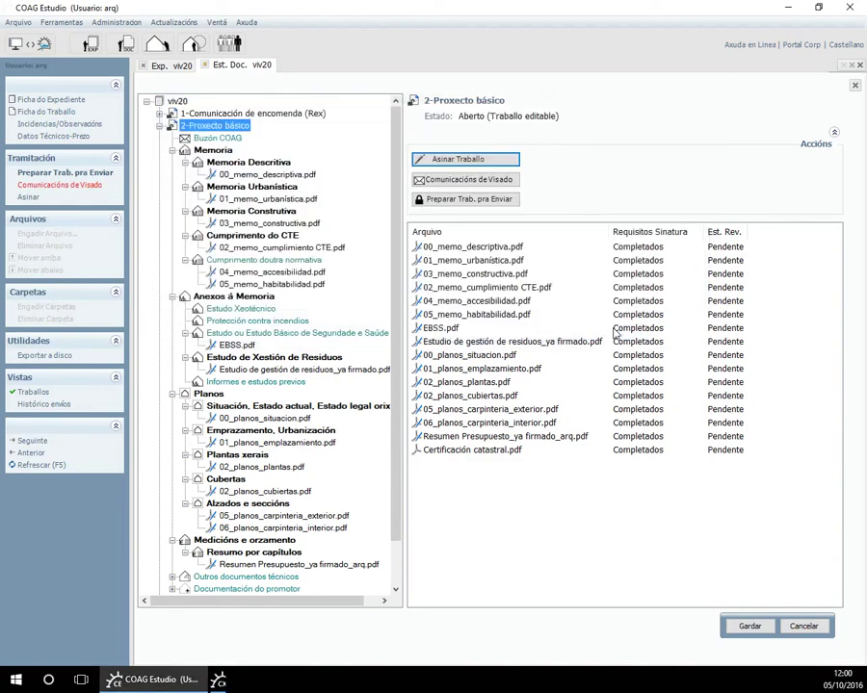
{"action": "left_click", "coordinate": [58, 184]}
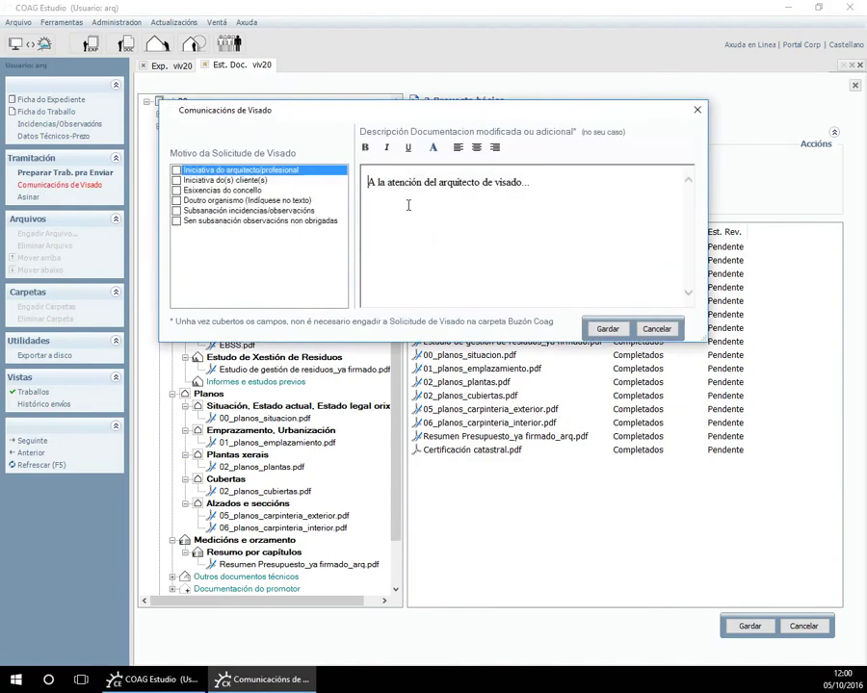
{"action": "left_click", "coordinate": [607, 329]}
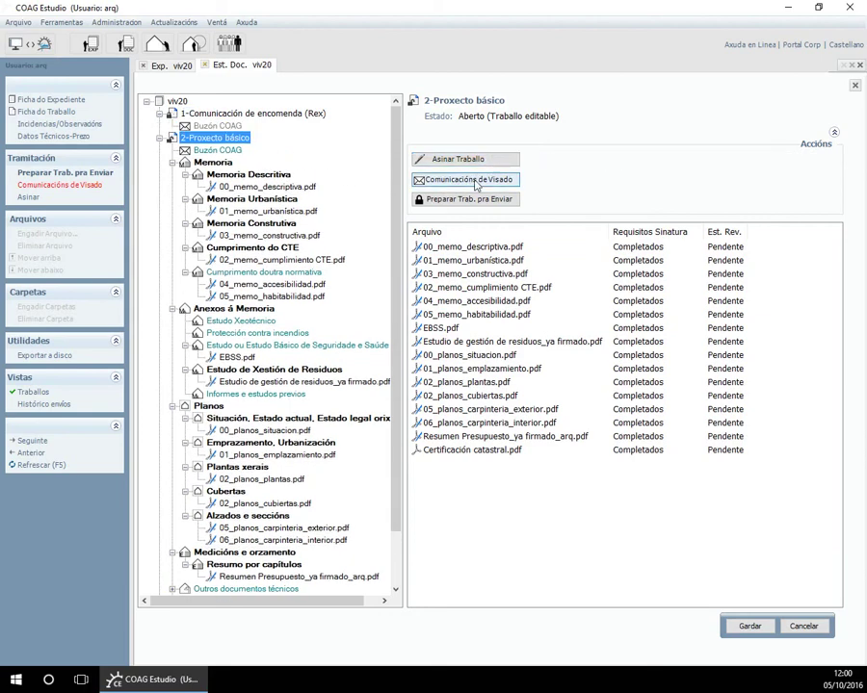
Prepare 2-Proxecto básico for sending to the Colexio, confirming with Sí and Aceptar.
{"action": "left_click", "coordinate": [478, 200]}
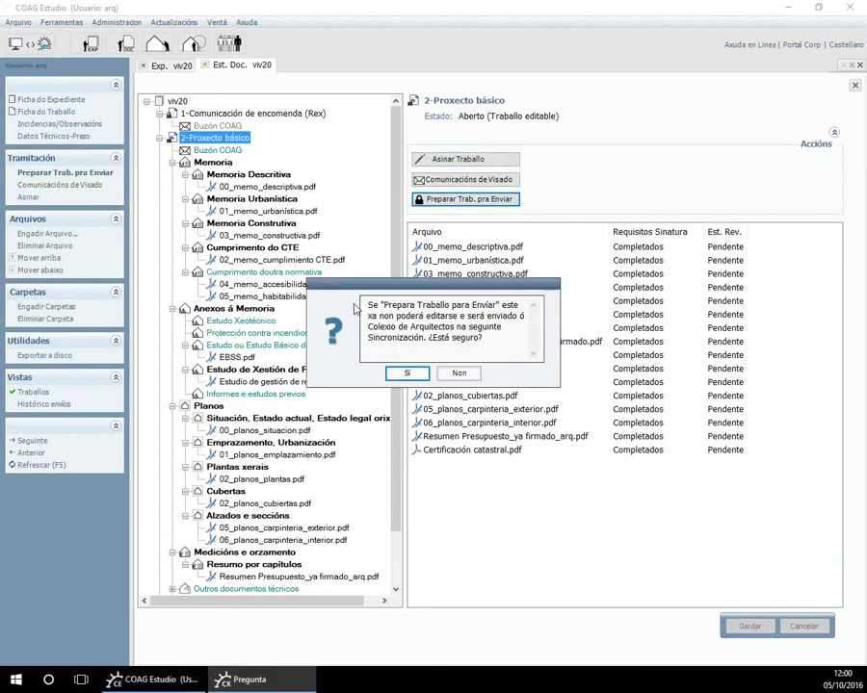
{"action": "left_click", "coordinate": [410, 371]}
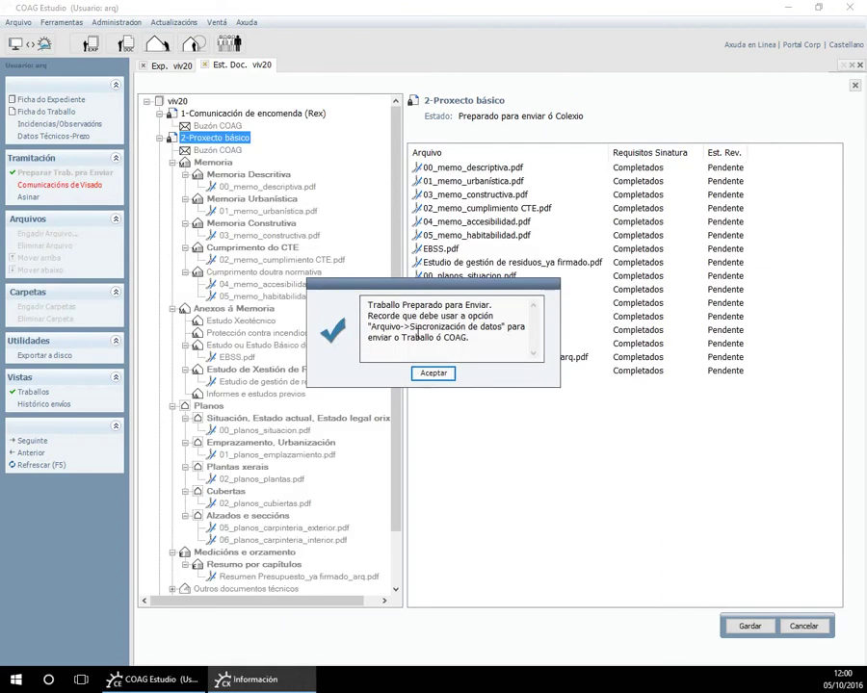
{"action": "left_click", "coordinate": [432, 374]}
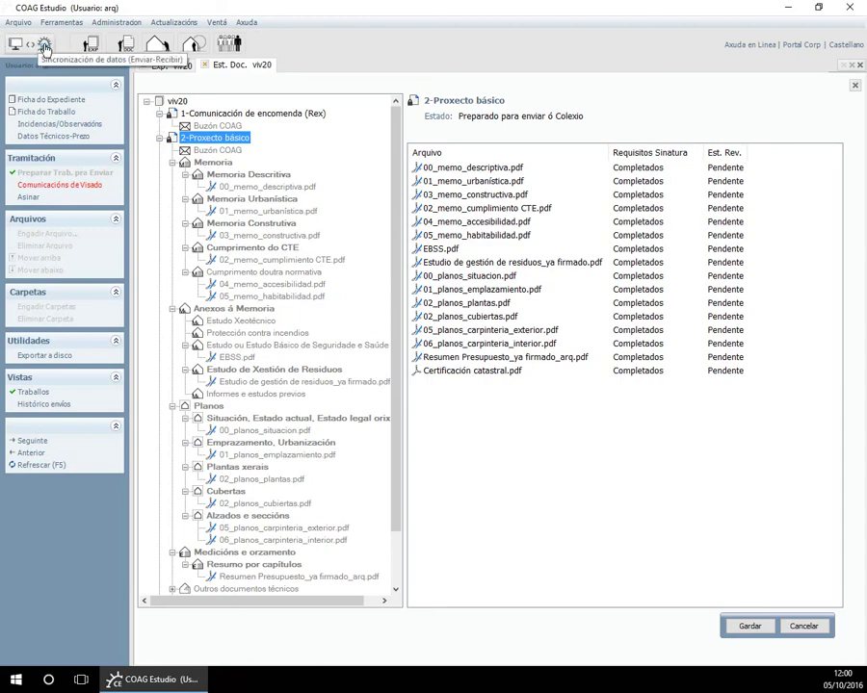
Synchronize with COAG using the architect's certificate, then select recent work 1606001,1.
{"action": "left_click", "coordinate": [43, 46]}
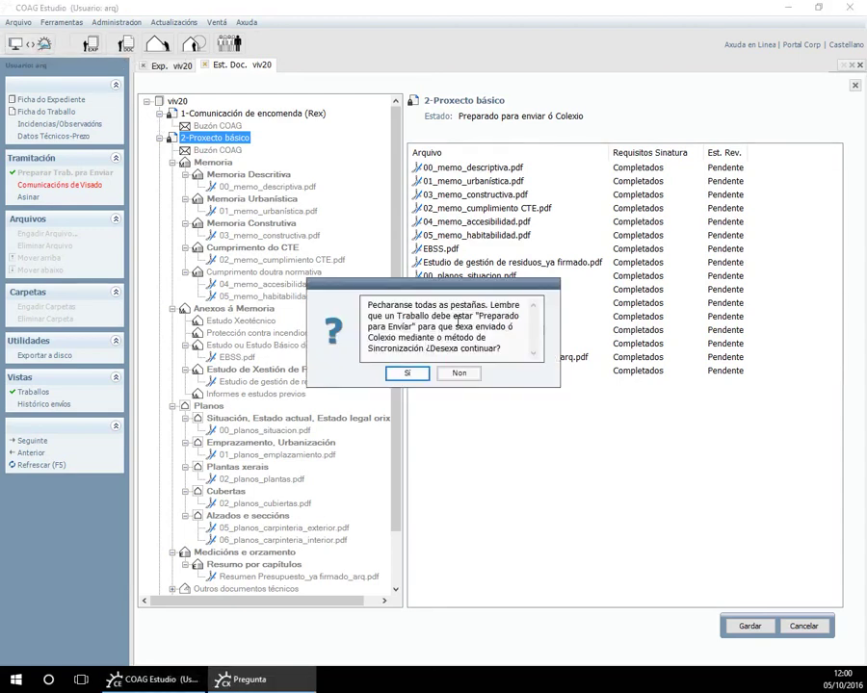
{"action": "left_click", "coordinate": [407, 374]}
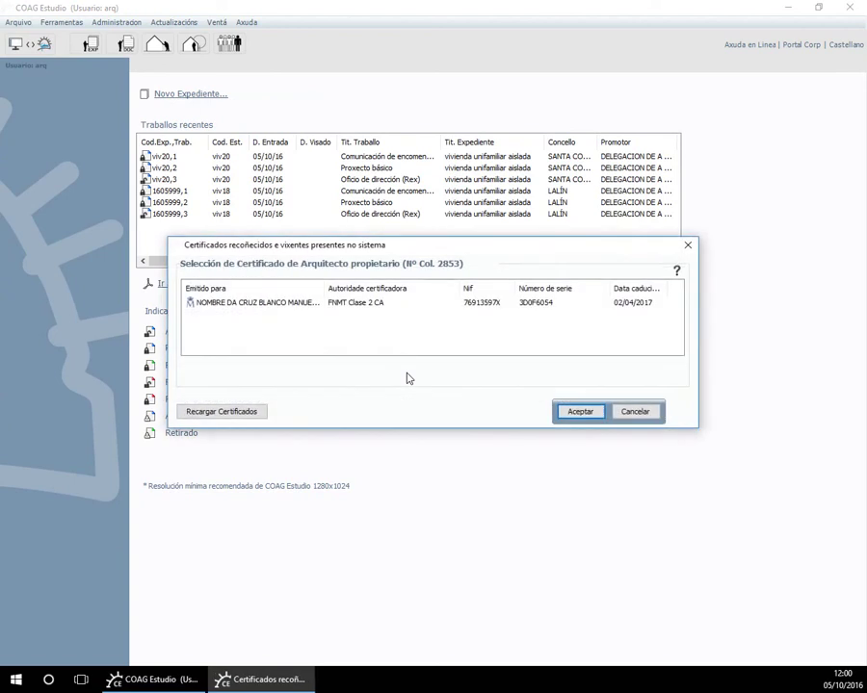
{"action": "left_click", "coordinate": [394, 304]}
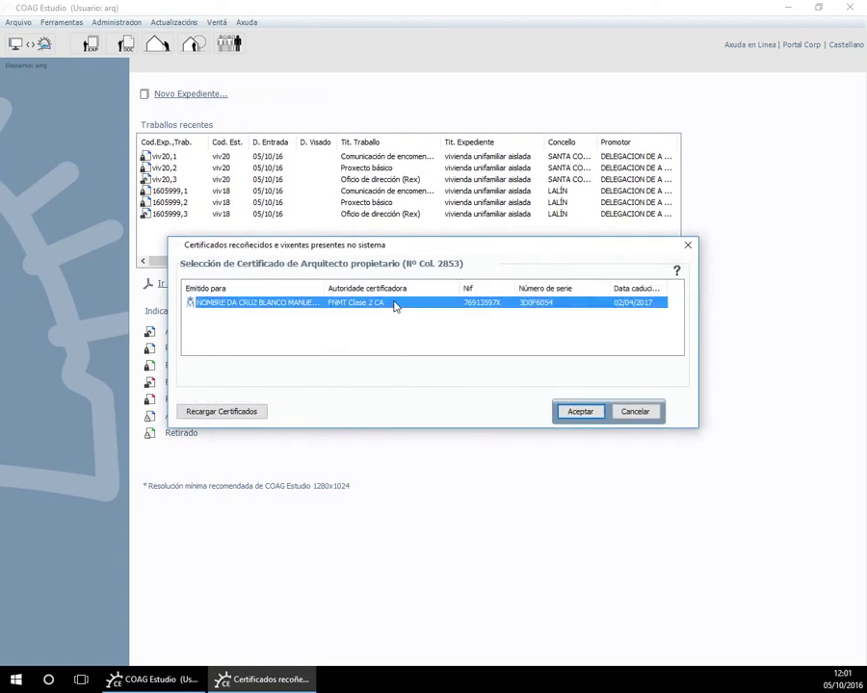
{"action": "left_click", "coordinate": [602, 411]}
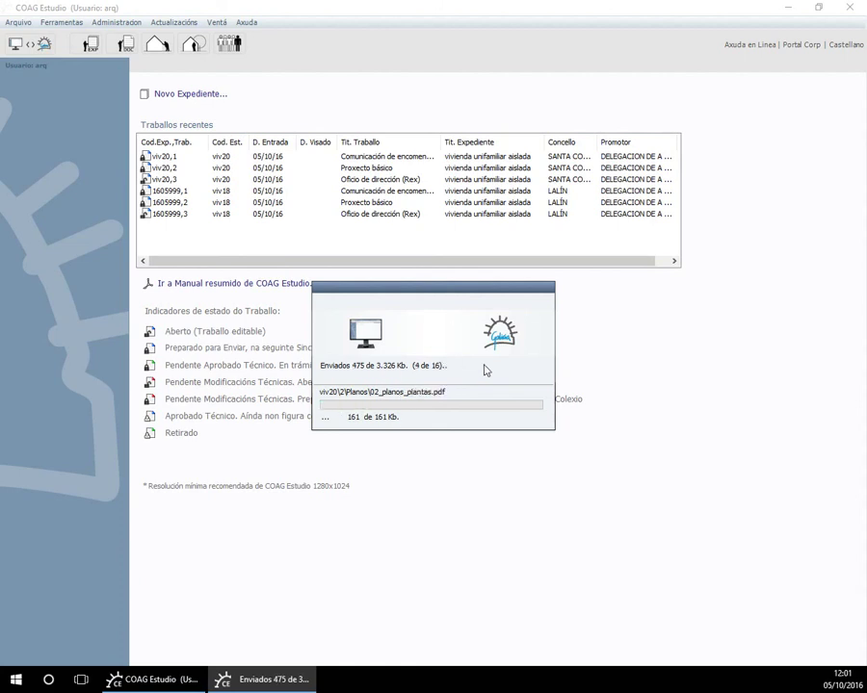
{"action": "left_click", "coordinate": [451, 374]}
{"action": "left_click", "coordinate": [171, 158]}
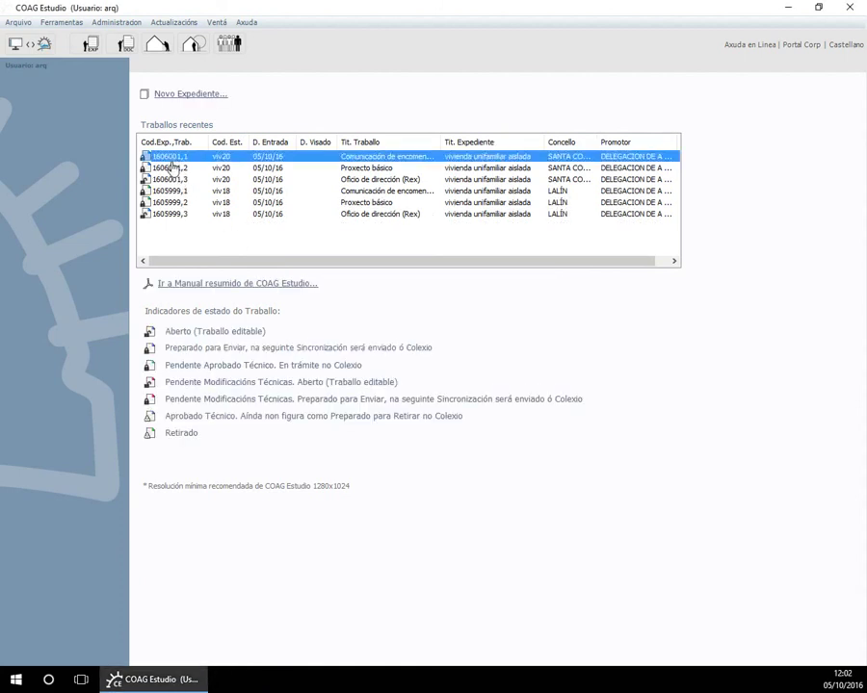
Open work 1606001,1 and expediente 1606001's record, showing En Tramite and studio code viv20.
{"action": "double_click", "coordinate": [172, 159]}
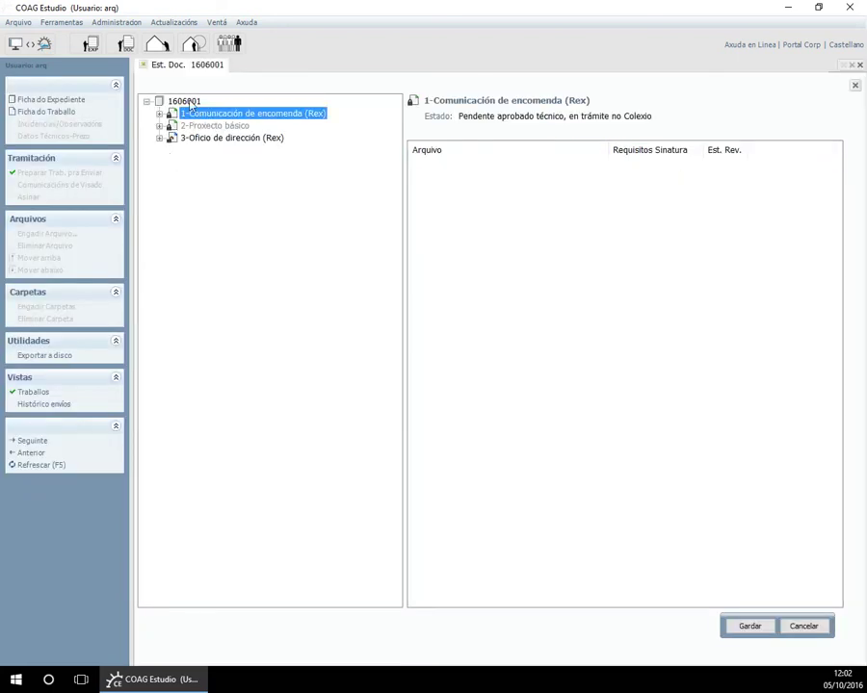
{"action": "left_click", "coordinate": [184, 101]}
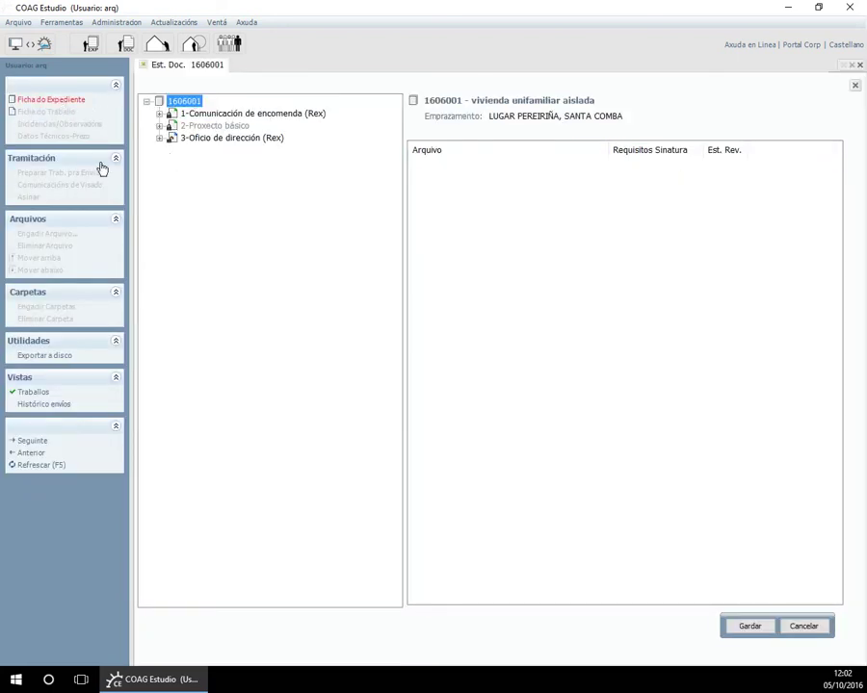
{"action": "left_click_drag", "start_coordinate": [199, 87], "coordinate": [170, 85]}
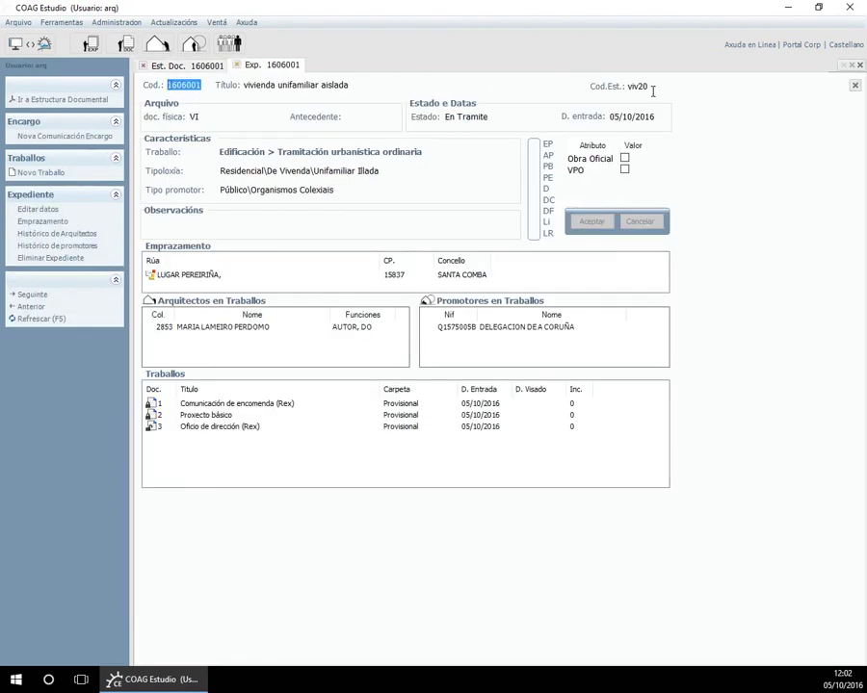
{"action": "left_click_drag", "start_coordinate": [652, 90], "coordinate": [631, 86]}
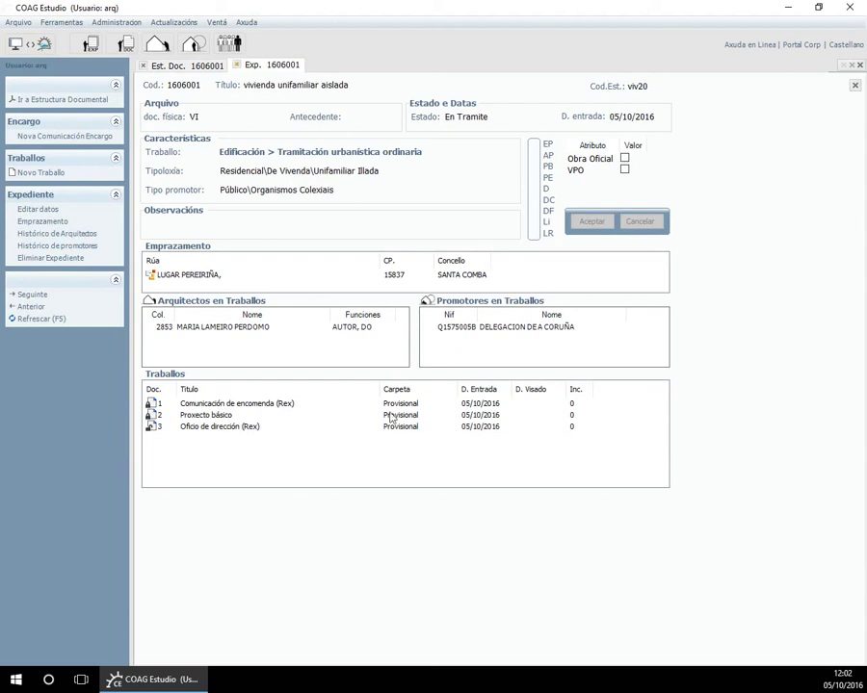